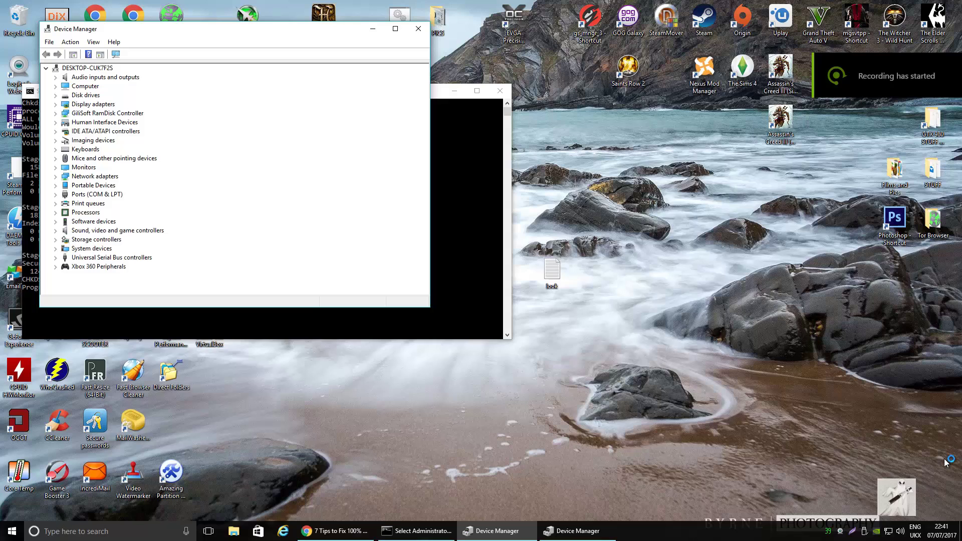
Step: Close both Device Manager windows, leaving the chkdsk command prompt in front
{"action": "left_click", "coordinate": [436, 200]}
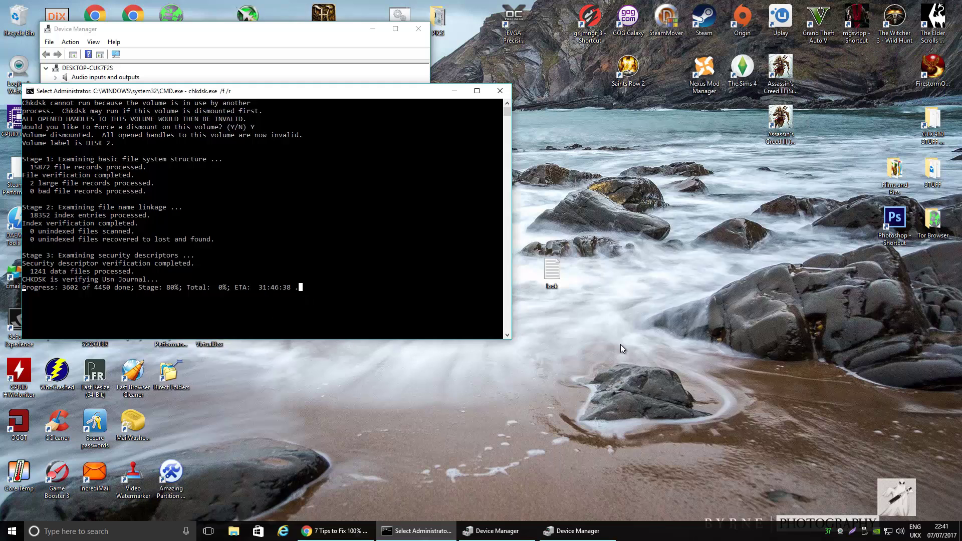
{"action": "left_click", "coordinate": [411, 33]}
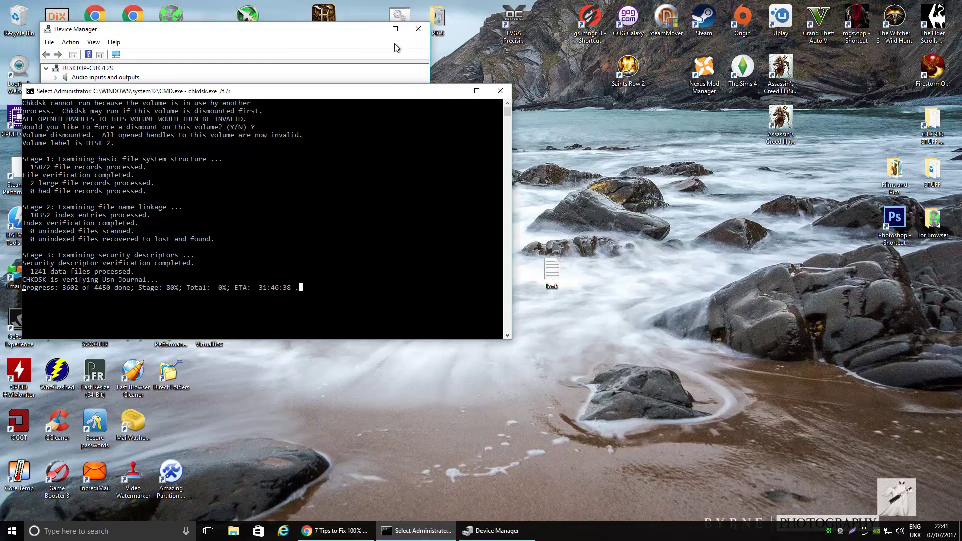
{"action": "left_click", "coordinate": [417, 30]}
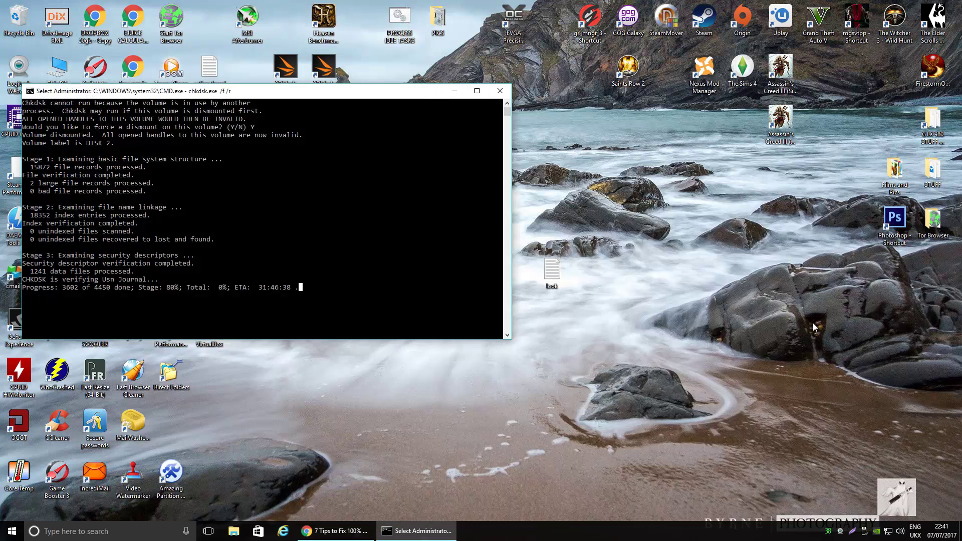
Step: Cancel the Run dialog and launch Device Manager from a Start search for 'DEVICE'
{"action": "key", "text": "super+r"}
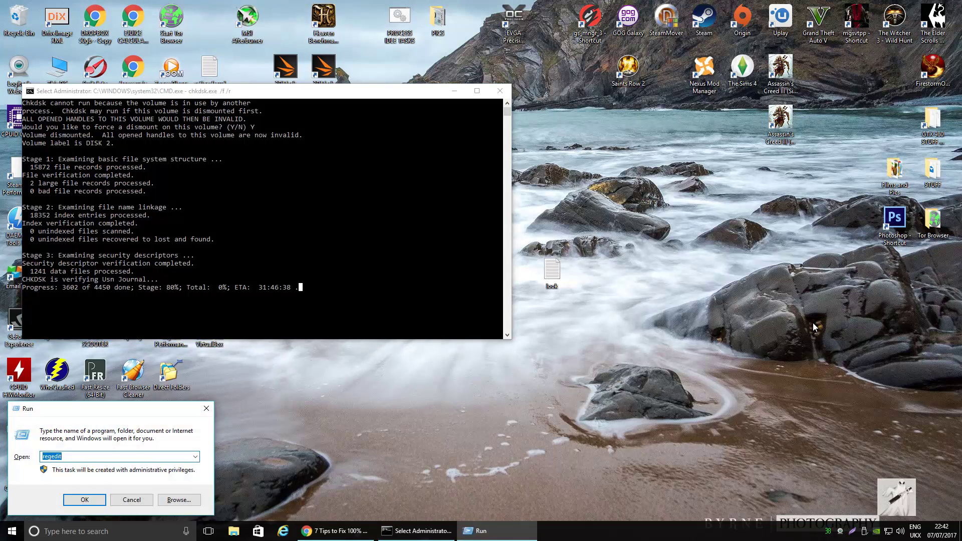
{"action": "key", "text": "BackSpace"}
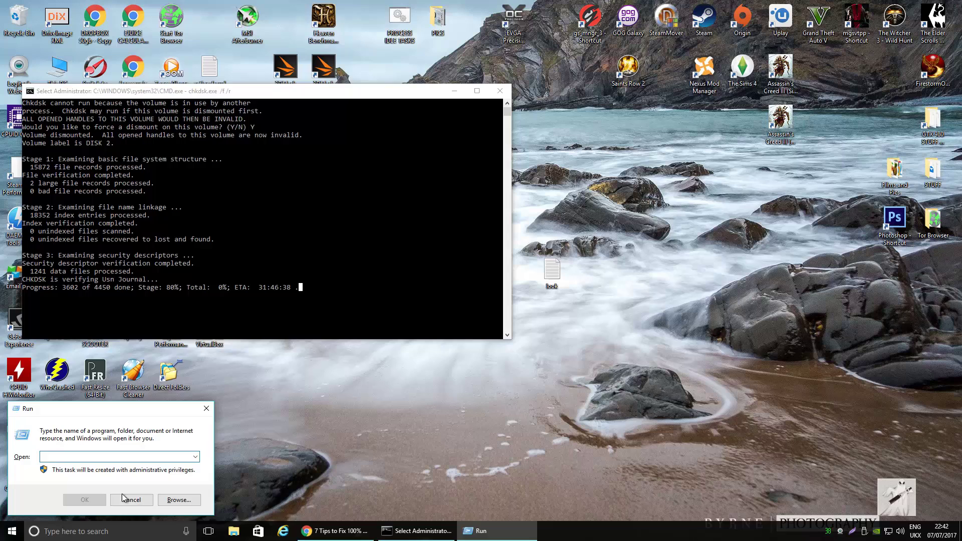
{"action": "left_click", "coordinate": [122, 494]}
{"action": "key", "text": "super"}
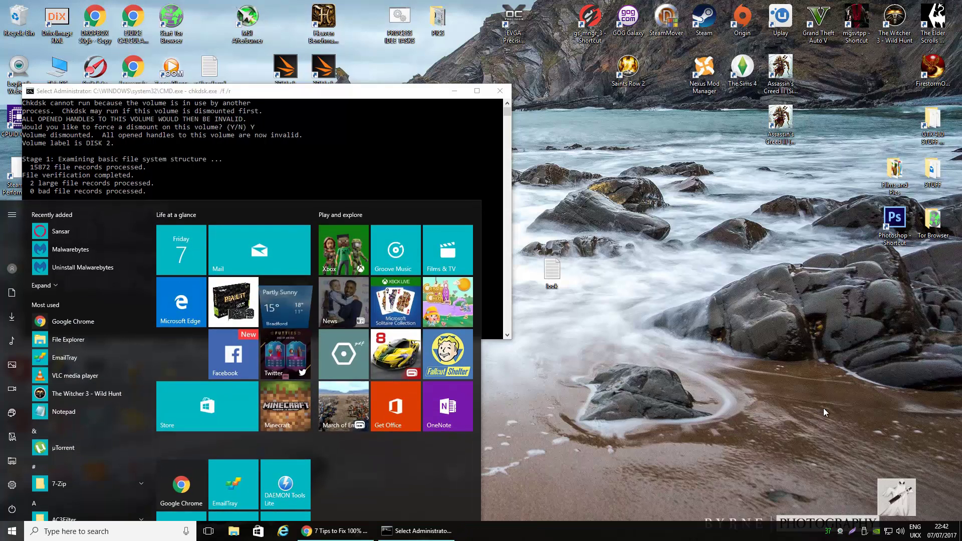
{"action": "type", "text": "DE"}
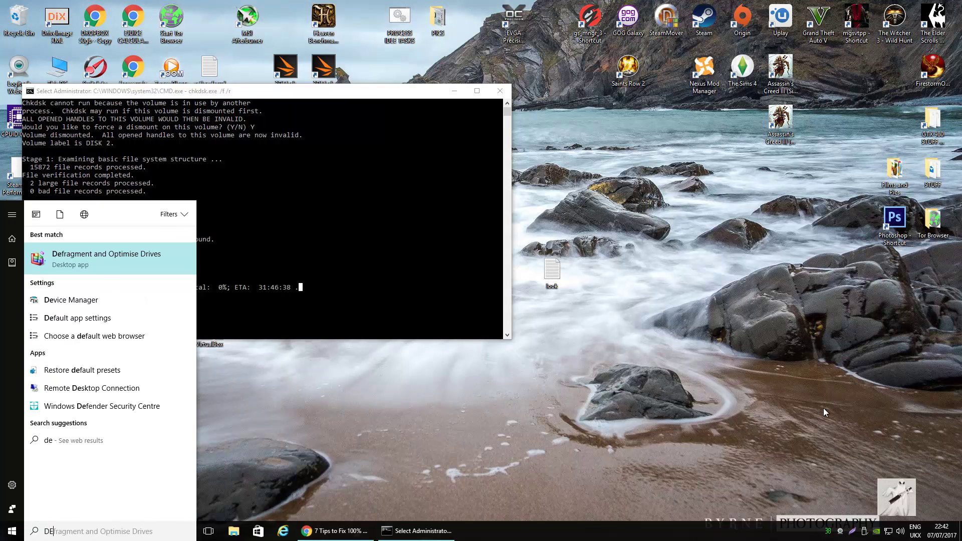
{"action": "type", "text": "VICE"}
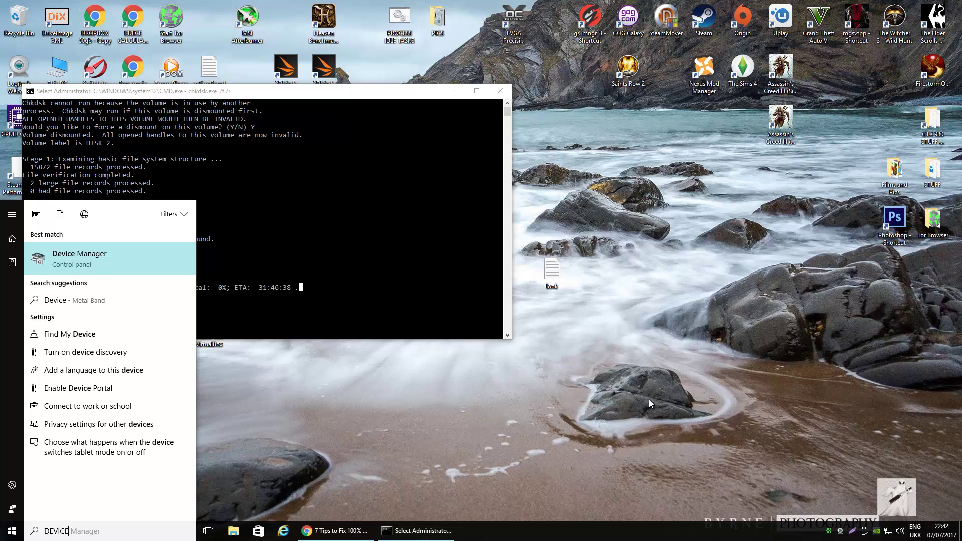
{"action": "left_click", "coordinate": [79, 259]}
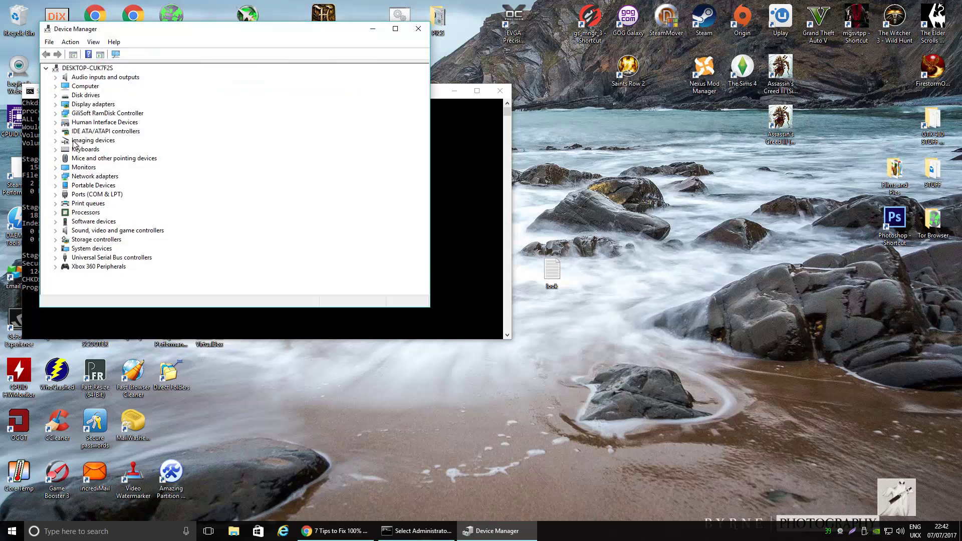
Step: Check that the first Standard SATA AHCI Controller's driver file is storahci.sys
{"action": "left_click", "coordinate": [90, 131]}
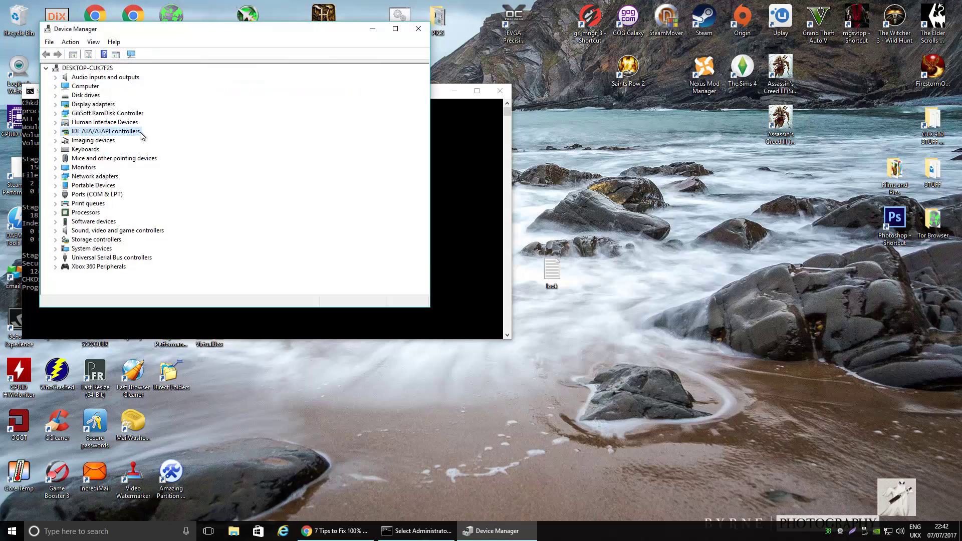
{"action": "left_click", "coordinate": [56, 131]}
{"action": "left_click", "coordinate": [105, 141]}
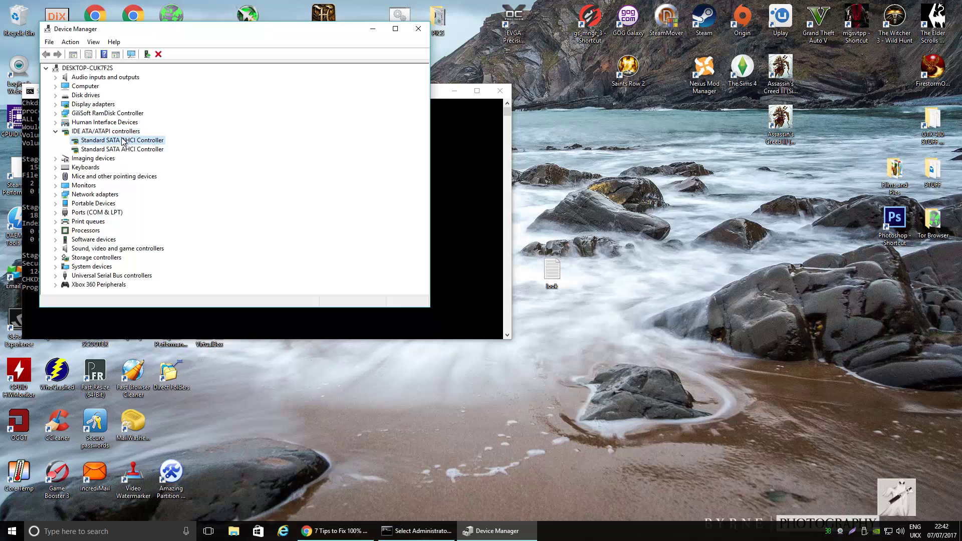
{"action": "double_click", "coordinate": [122, 141]}
{"action": "left_click", "coordinate": [173, 75]}
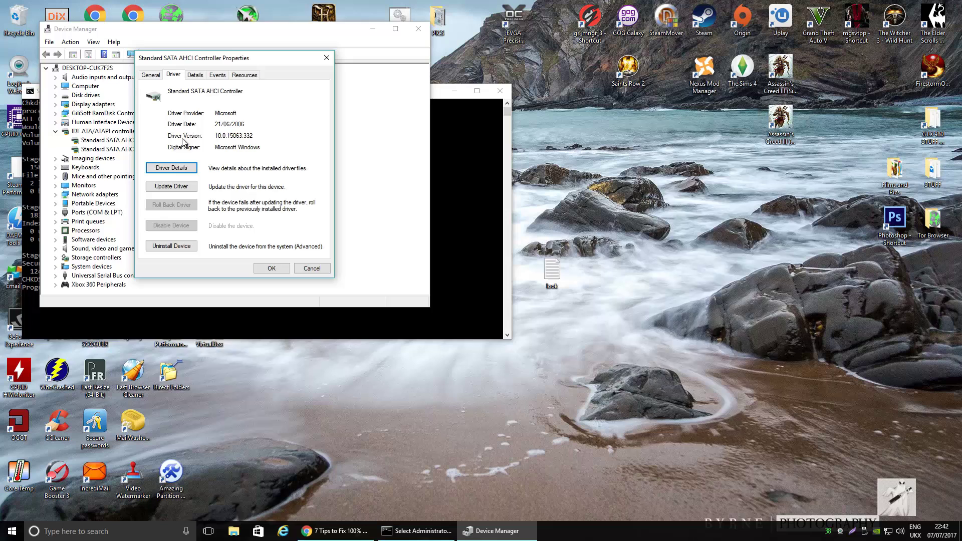
{"action": "left_click", "coordinate": [187, 168]}
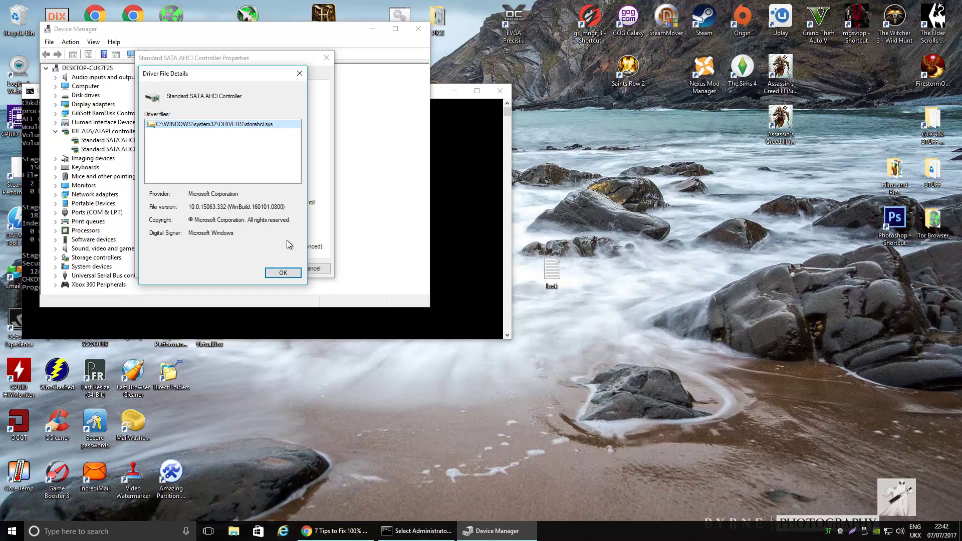
{"action": "left_click", "coordinate": [285, 273]}
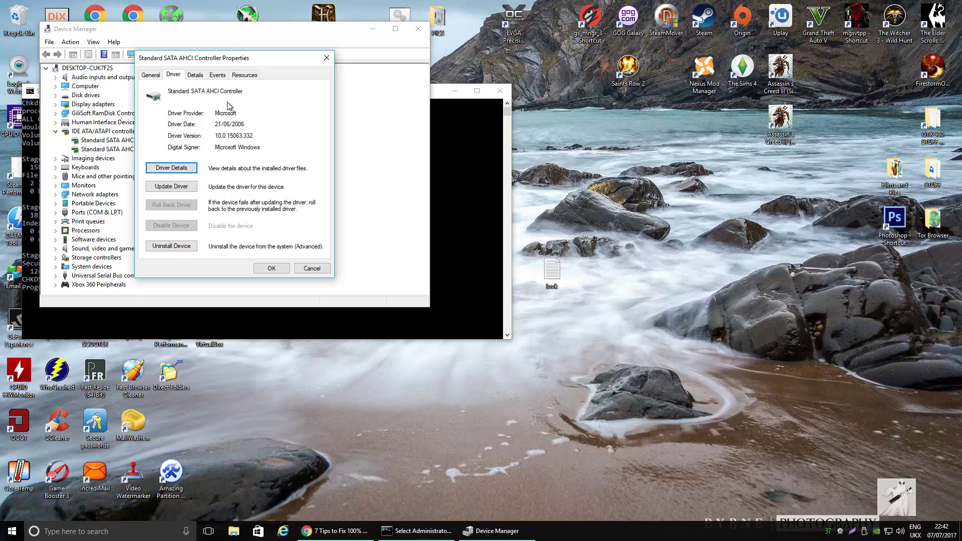
Step: Copy the controller's Device instance path from the Details tab and close its properties
{"action": "left_click", "coordinate": [195, 76]}
{"action": "left_click", "coordinate": [216, 123]}
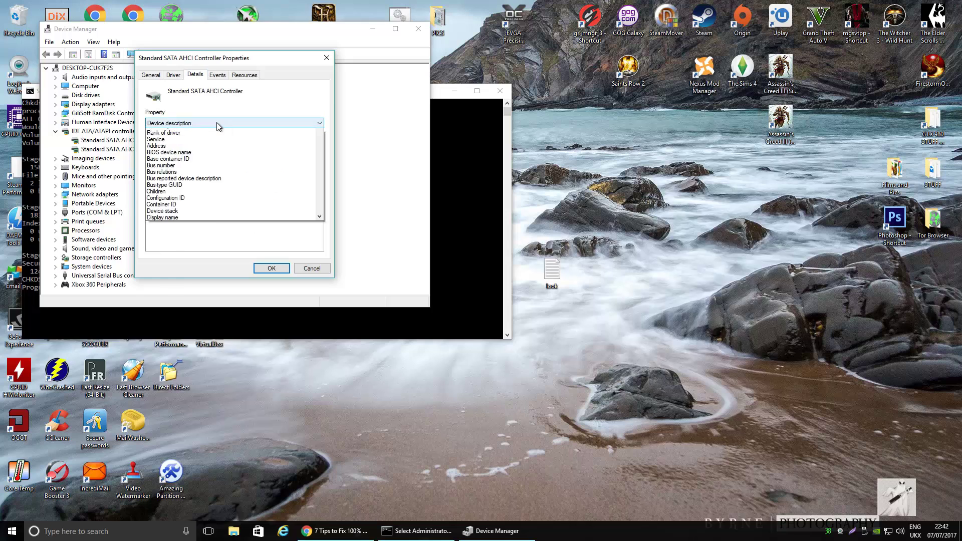
{"action": "left_click", "coordinate": [218, 140]}
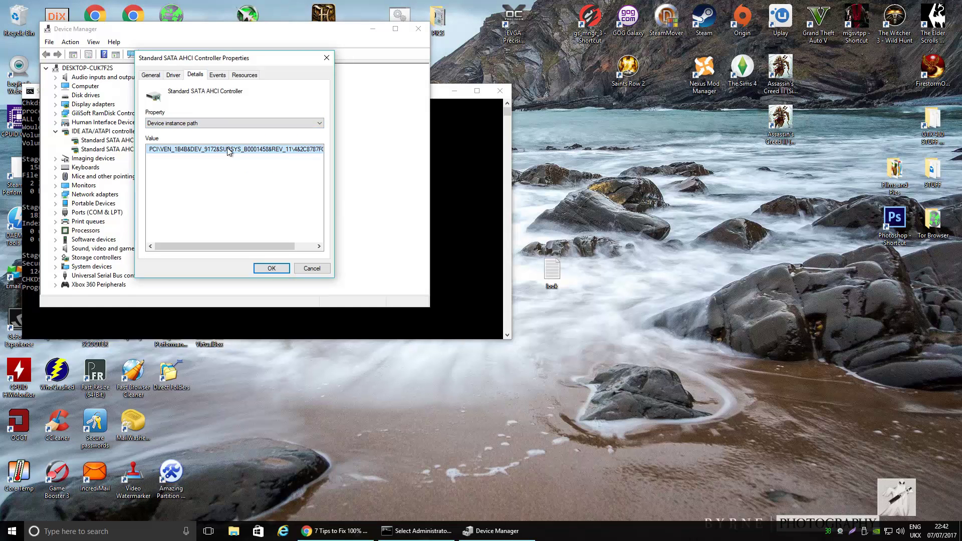
{"action": "left_click", "coordinate": [201, 149]}
{"action": "right_click", "coordinate": [201, 150]}
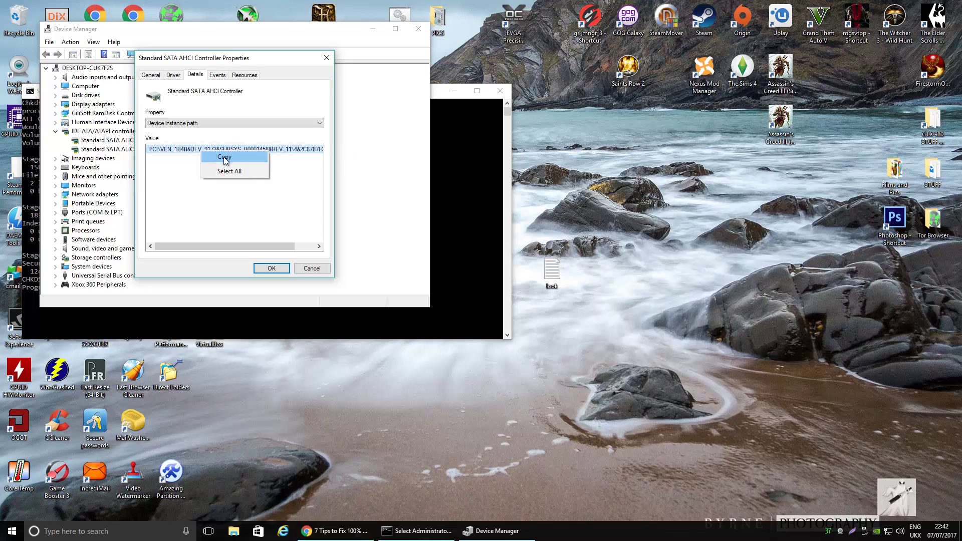
{"action": "left_click", "coordinate": [224, 157]}
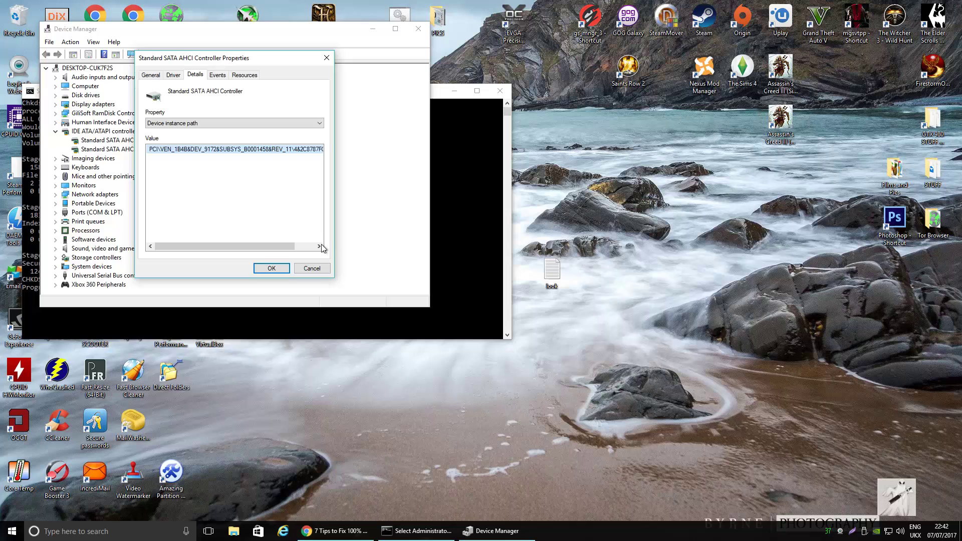
{"action": "left_click", "coordinate": [312, 269]}
Step: Close Device Manager and launch Notepad from a Start search
{"action": "left_click", "coordinate": [418, 28]}
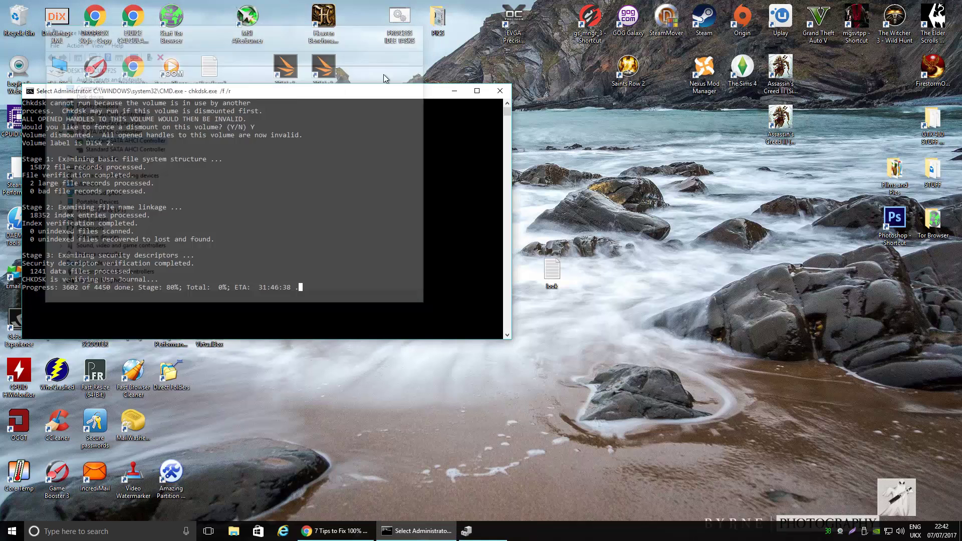
{"action": "key", "text": "super"}
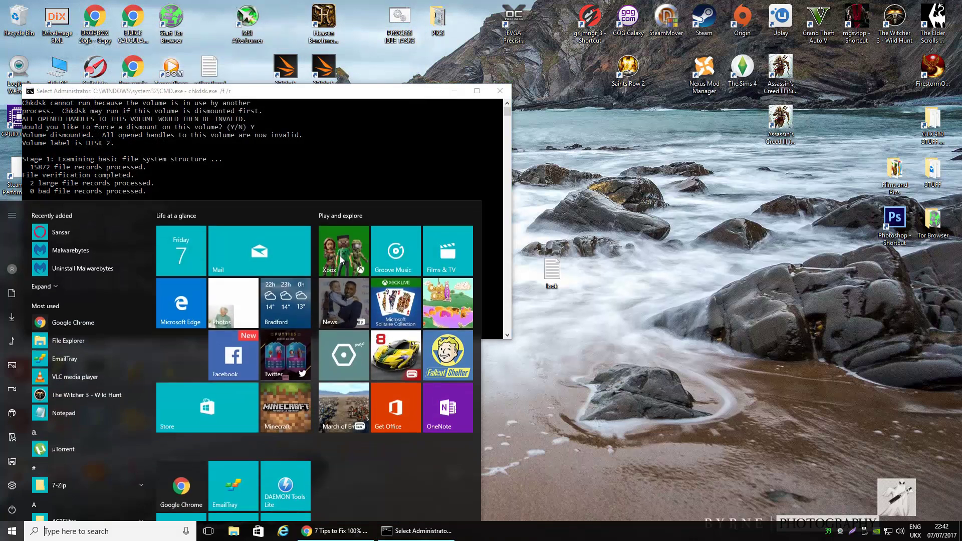
{"action": "type", "text": "NOTE"}
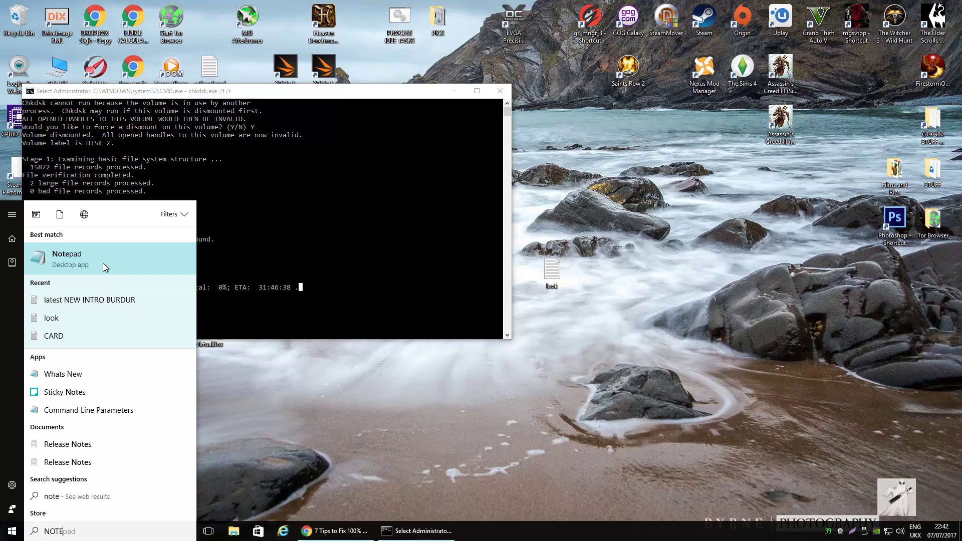
{"action": "left_click", "coordinate": [101, 261]}
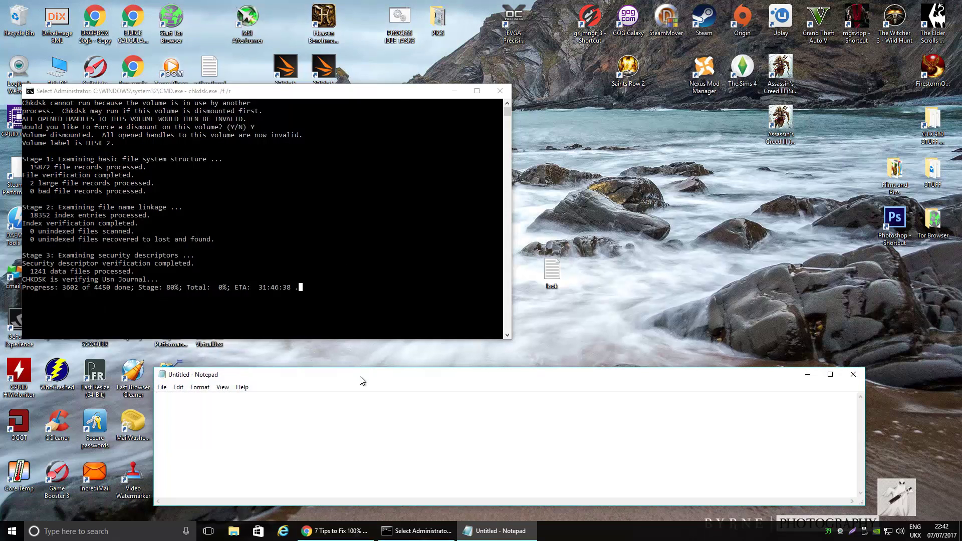
Step: Paste the instance path into the note and select the VEN_1B4B…REV_11 hardware ID
{"action": "right_click", "coordinate": [276, 444]}
{"action": "left_click", "coordinate": [290, 346]}
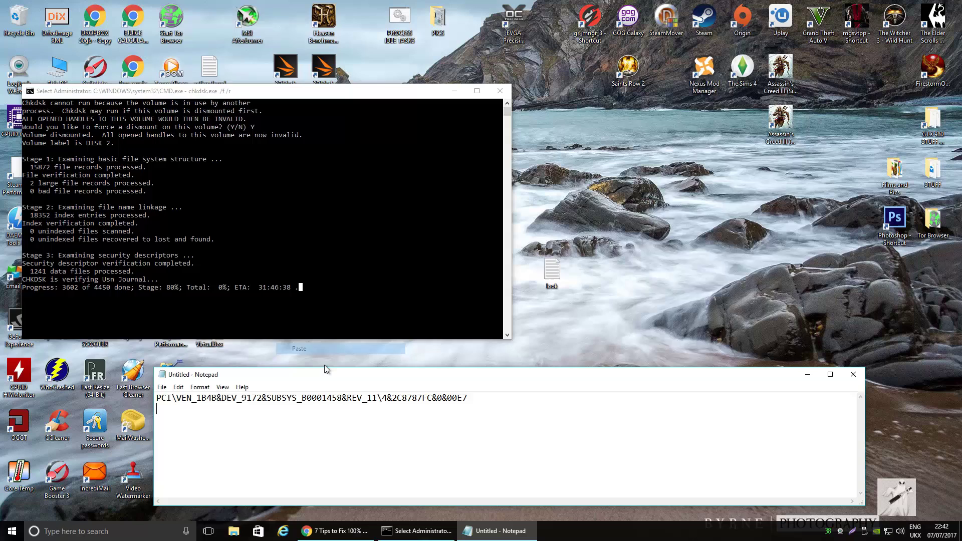
{"action": "left_click_drag", "start_coordinate": [160, 401], "coordinate": [491, 400]}
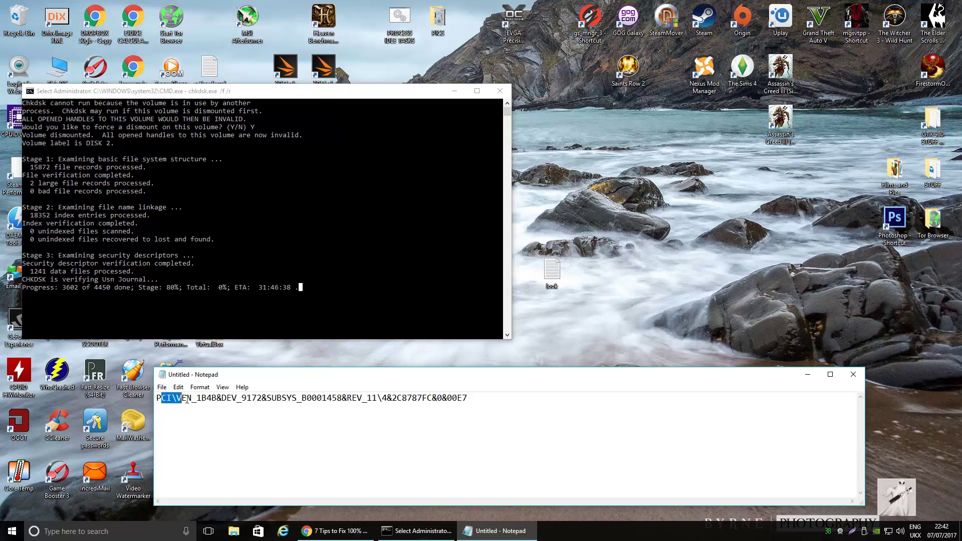
{"action": "left_click", "coordinate": [491, 400]}
{"action": "left_click_drag", "start_coordinate": [177, 399], "coordinate": [377, 401]}
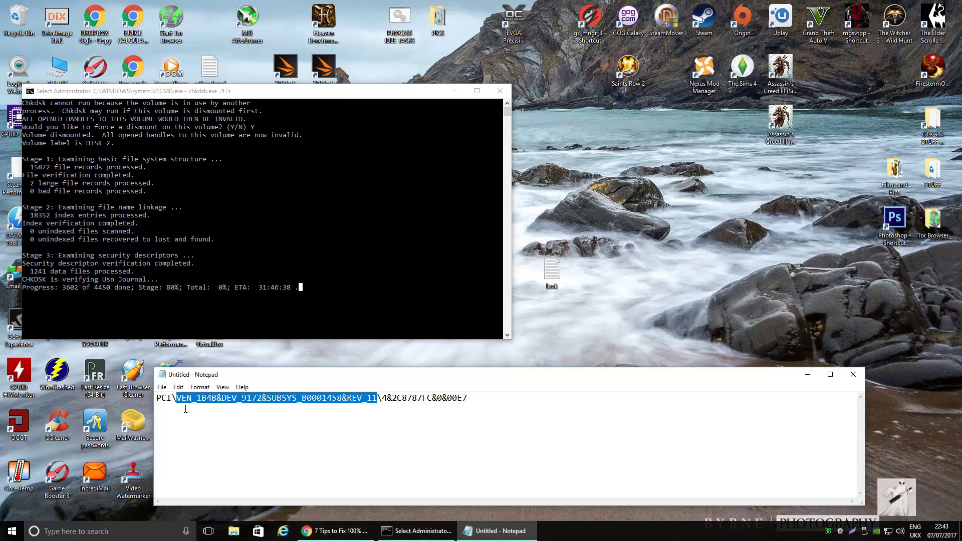
Step: Launch Registry Editor from the Start search and widen its window
{"action": "key", "text": "super"}
{"action": "type", "text": "REGED"}
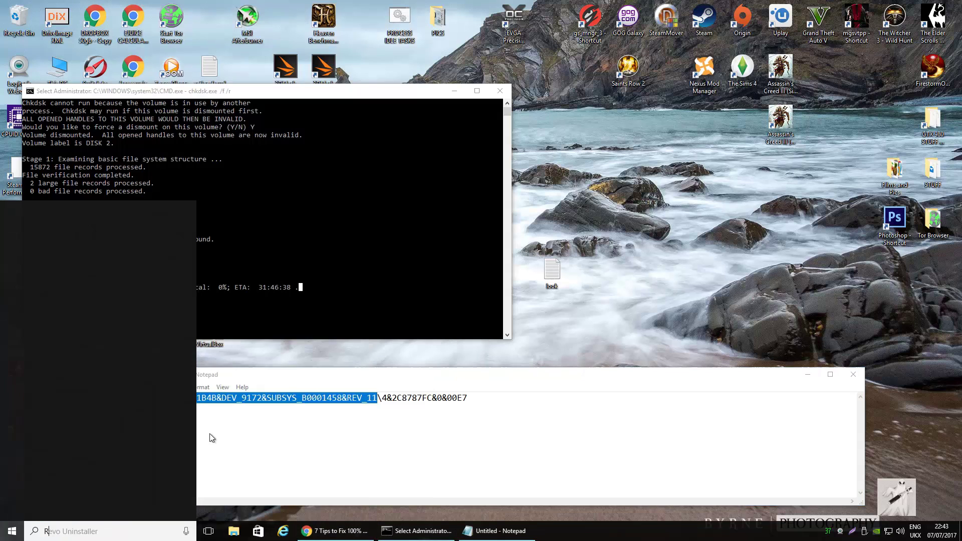
{"action": "type", "text": "IT"}
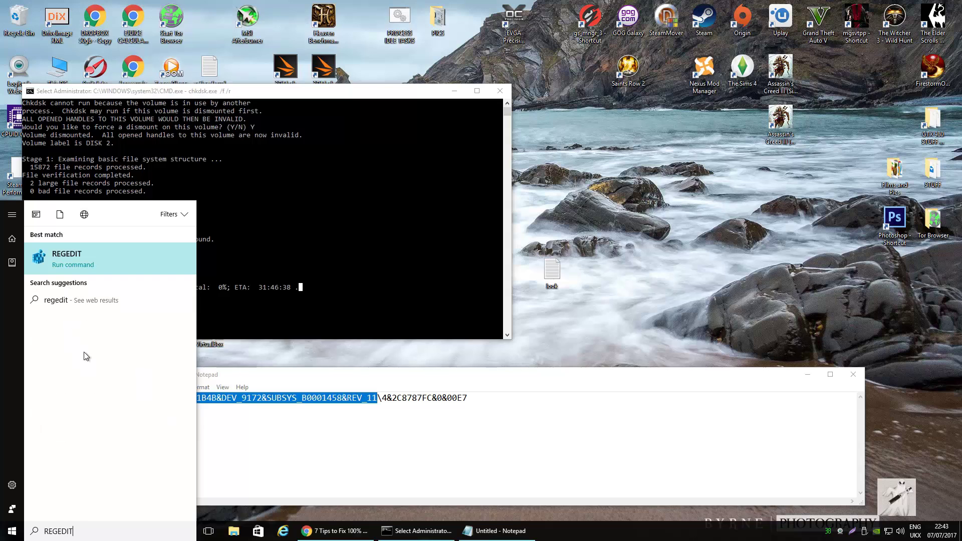
{"action": "right_click", "coordinate": [77, 258]}
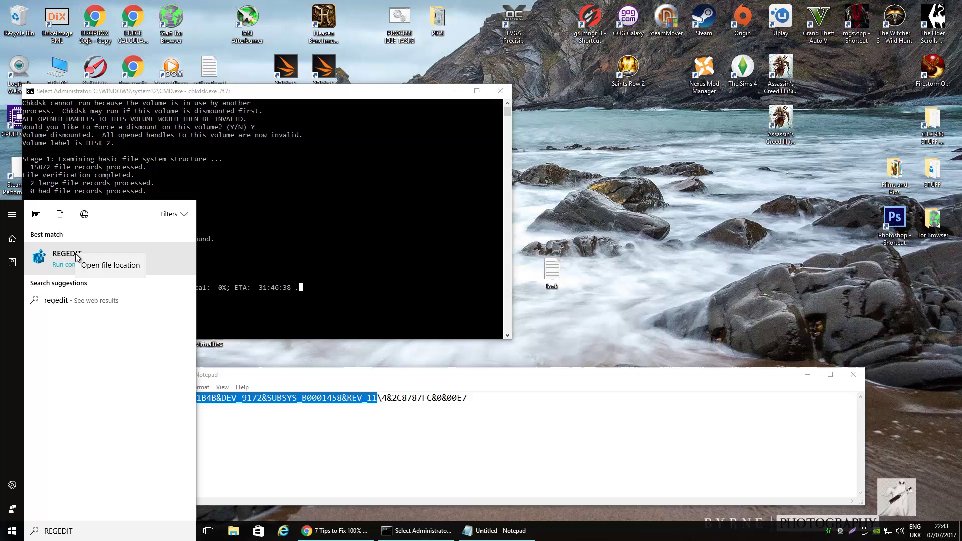
{"action": "left_click", "coordinate": [76, 257]}
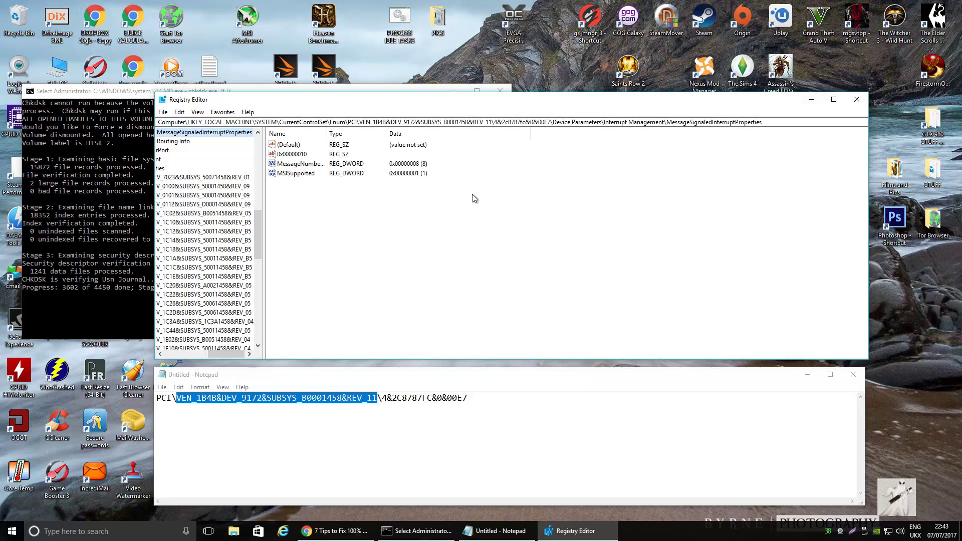
{"action": "left_click_drag", "start_coordinate": [149, 201], "coordinate": [75, 203]}
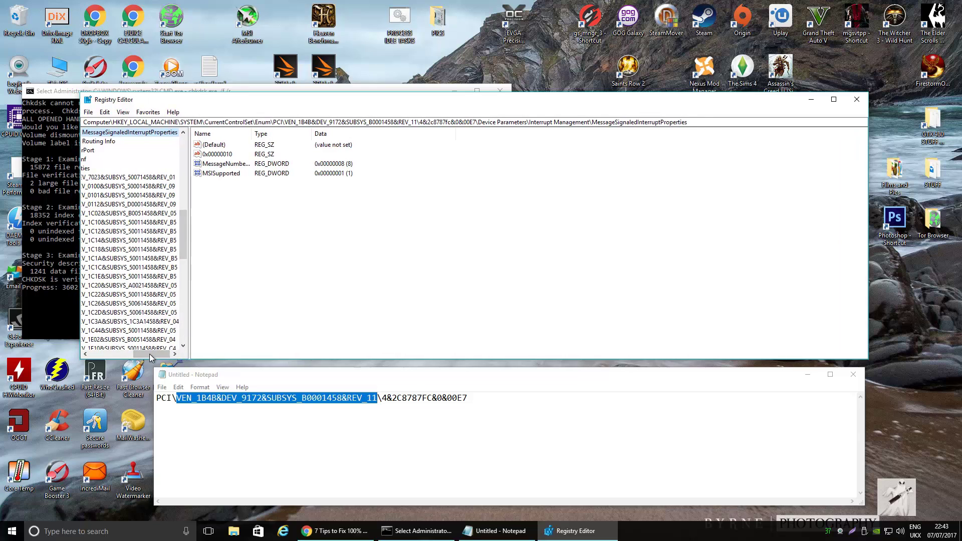
{"action": "left_click_drag", "start_coordinate": [149, 353], "coordinate": [110, 353]}
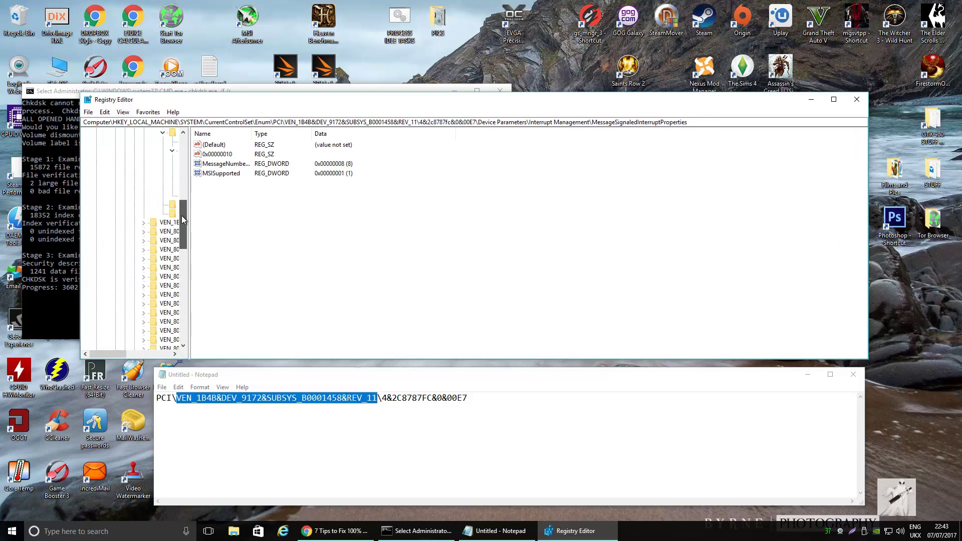
{"action": "left_click_drag", "start_coordinate": [181, 215], "coordinate": [181, 150]}
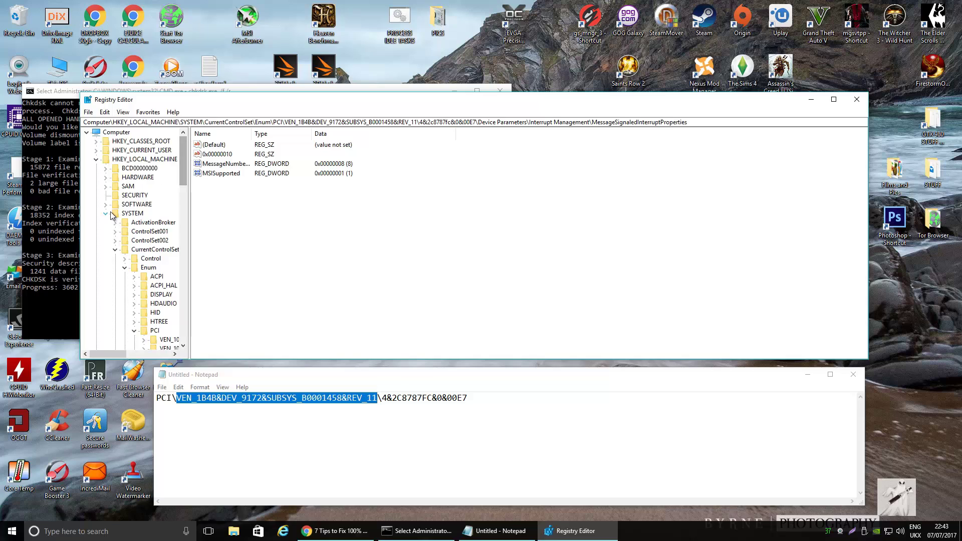
Step: Browse to HKEY_LOCAL_MACHINE\SYSTEM\CurrentControlSet\Enum\PCI
{"action": "left_click", "coordinate": [126, 160]}
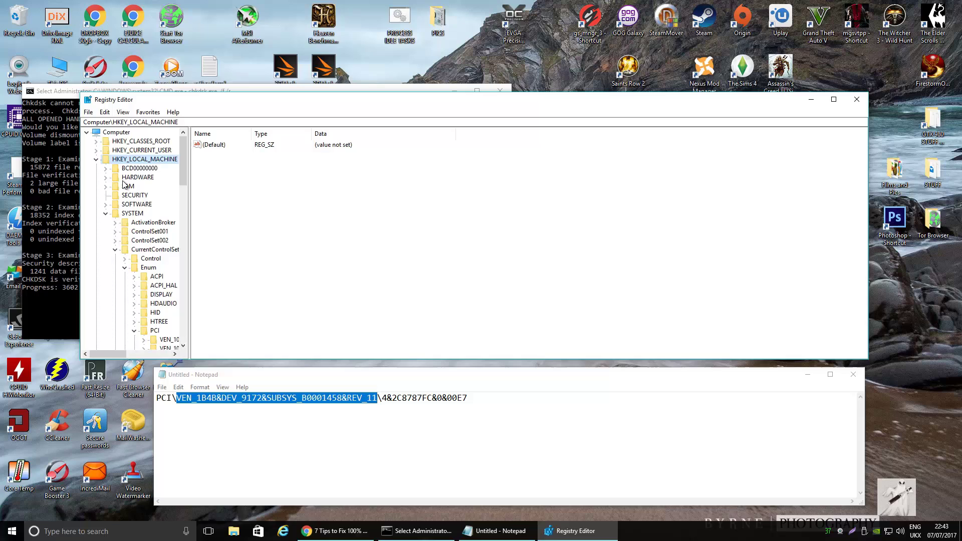
{"action": "left_click", "coordinate": [129, 215]}
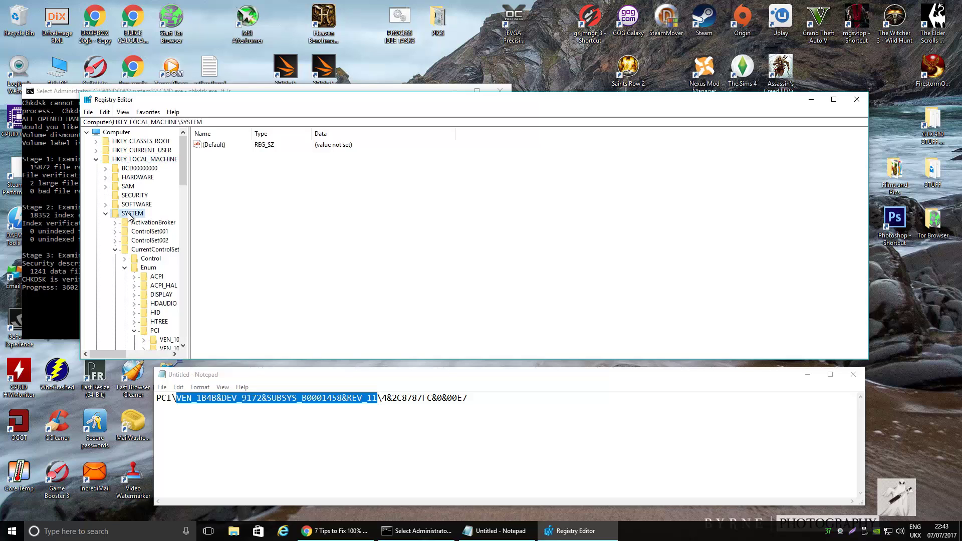
{"action": "left_click", "coordinate": [153, 250]}
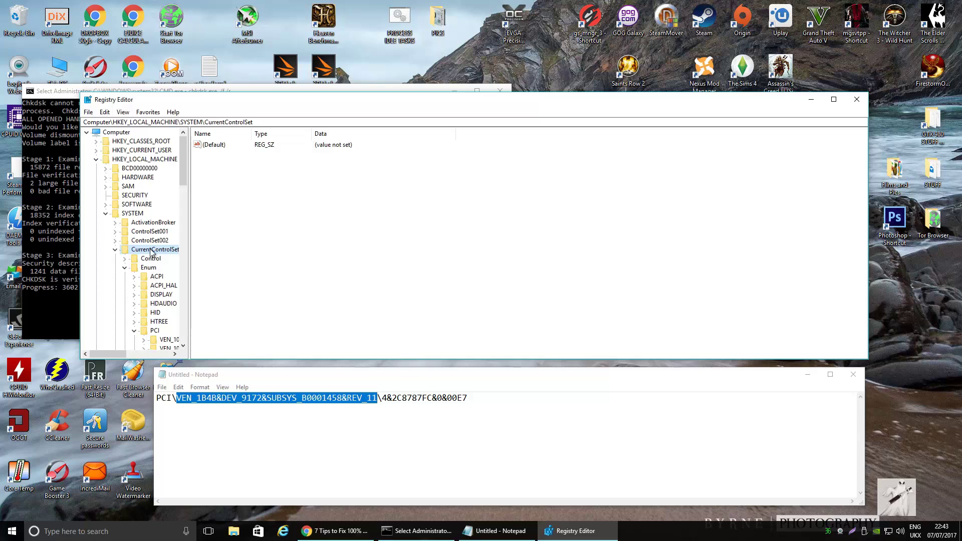
{"action": "left_click", "coordinate": [150, 269]}
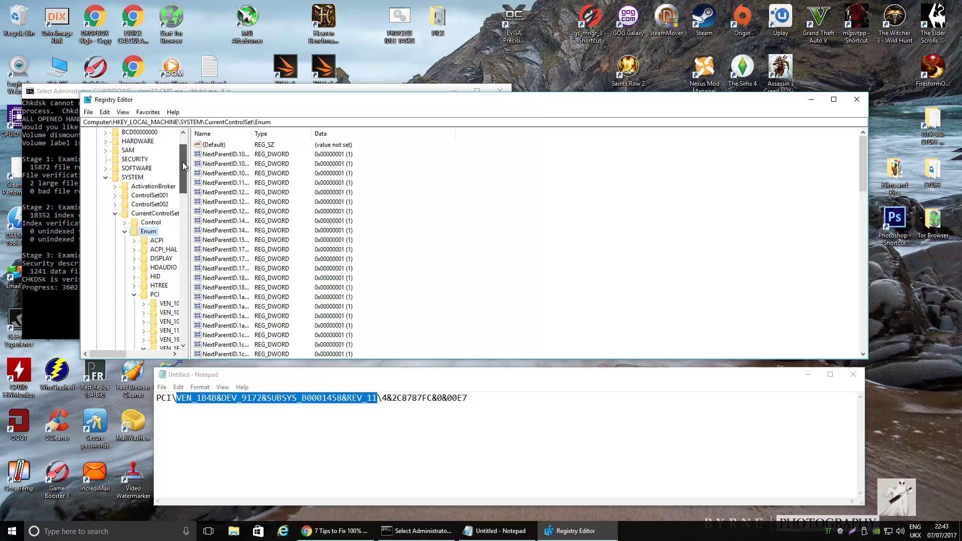
{"action": "left_click_drag", "start_coordinate": [182, 153], "coordinate": [181, 179]}
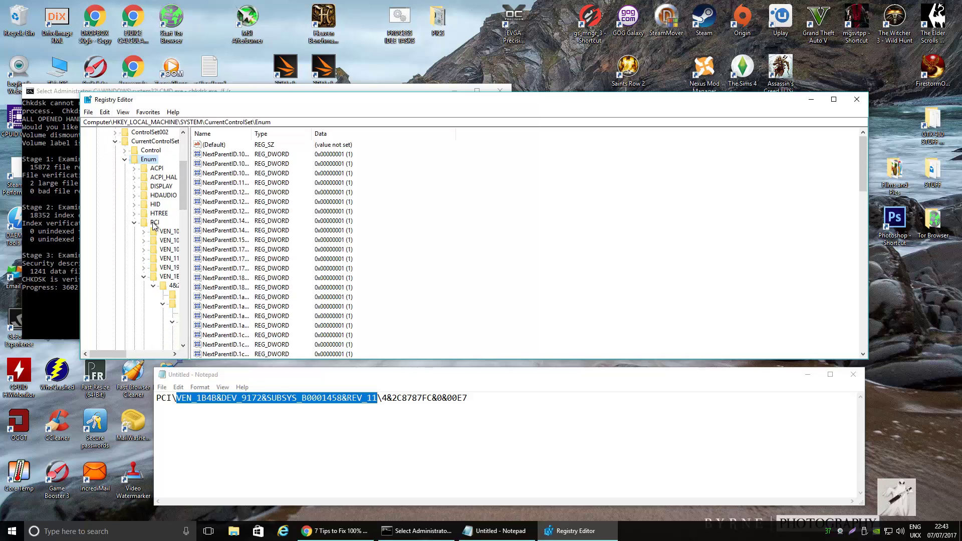
{"action": "left_click", "coordinate": [154, 222]}
{"action": "left_click", "coordinate": [144, 277]}
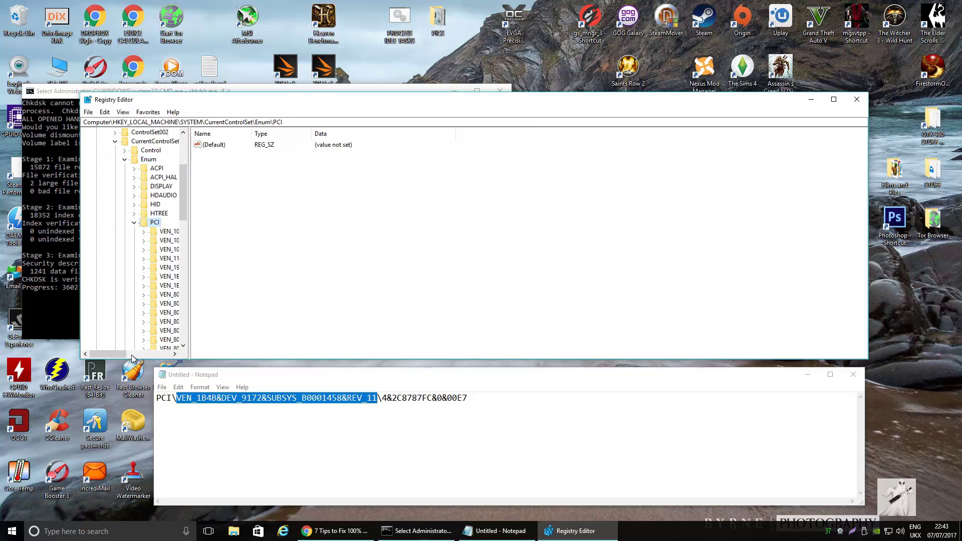
{"action": "left_click_drag", "start_coordinate": [113, 354], "coordinate": [133, 353]}
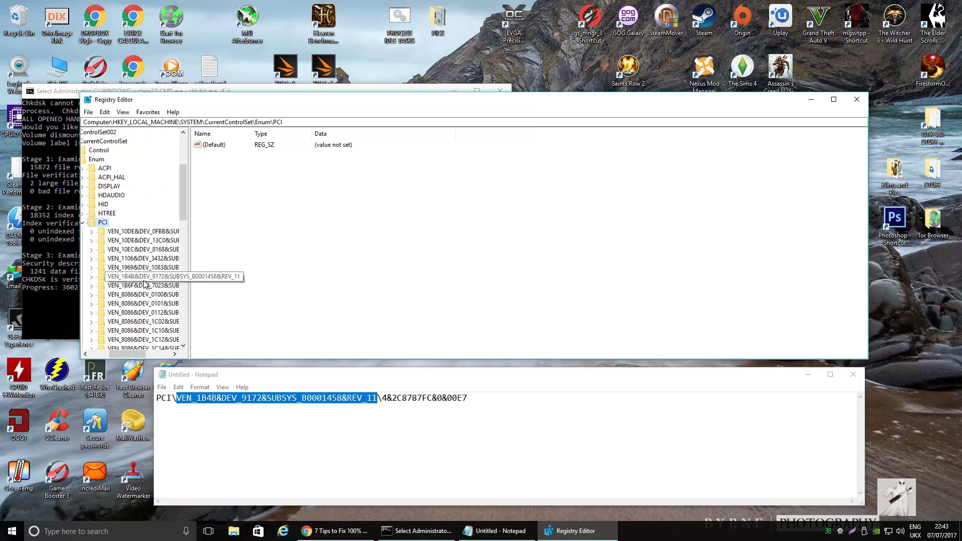
Step: Reselect the VEN_1B4B…REV_11 hardware ID in Notepad
{"action": "left_click", "coordinate": [194, 413]}
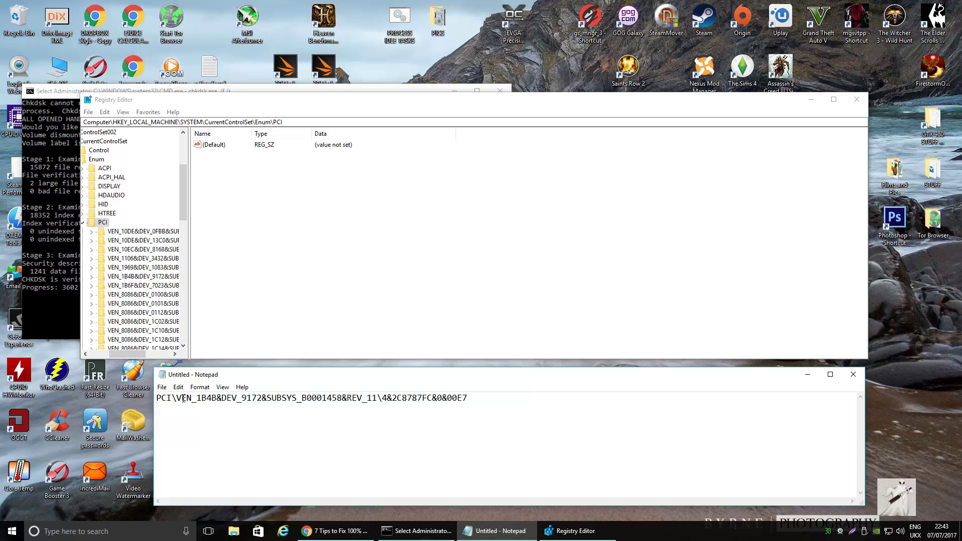
{"action": "left_click_drag", "start_coordinate": [178, 399], "coordinate": [235, 405]}
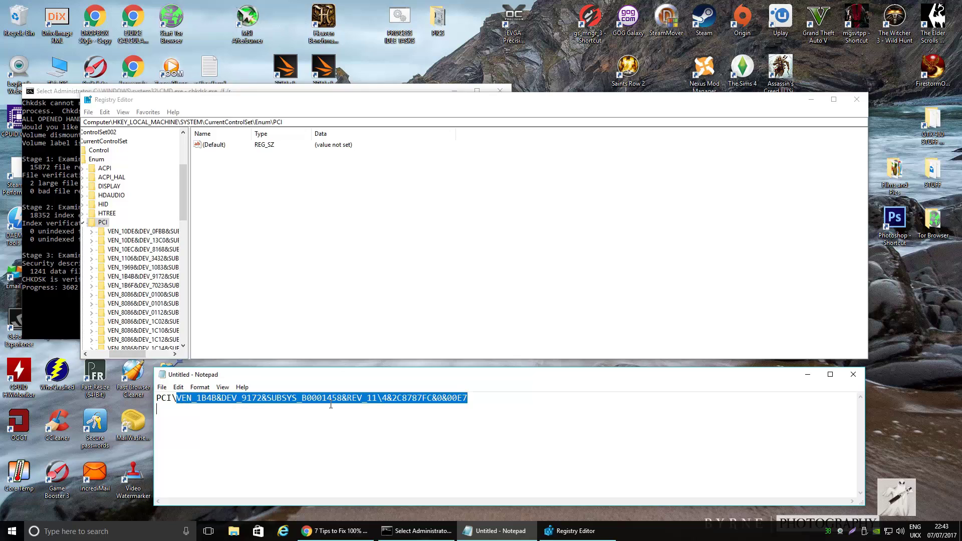
{"action": "left_click_drag", "start_coordinate": [331, 404], "coordinate": [382, 399]}
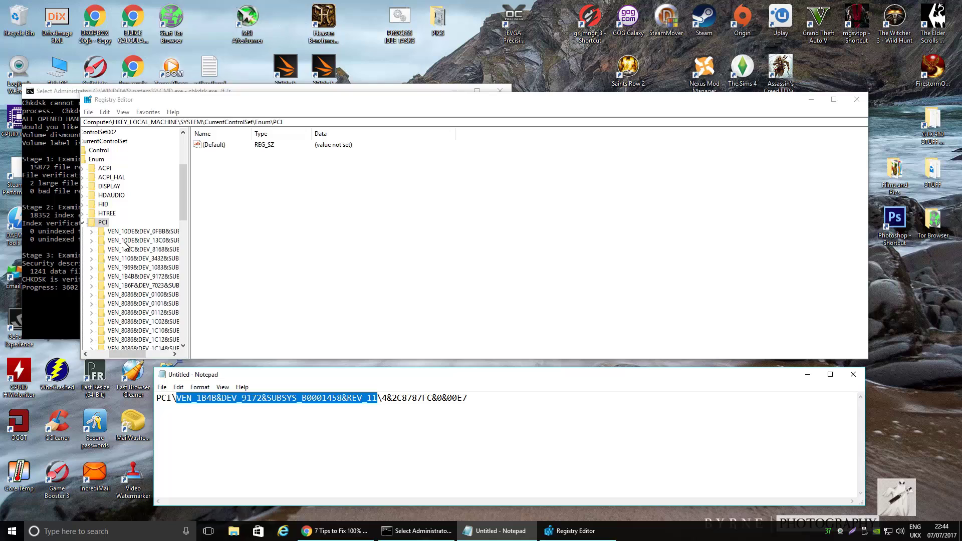
Step: Expand VEN_1B4B&DEV_9172 through Device Parameters and Interrupt Management to MessageSignaledInterruptProperties
{"action": "left_click", "coordinate": [136, 277]}
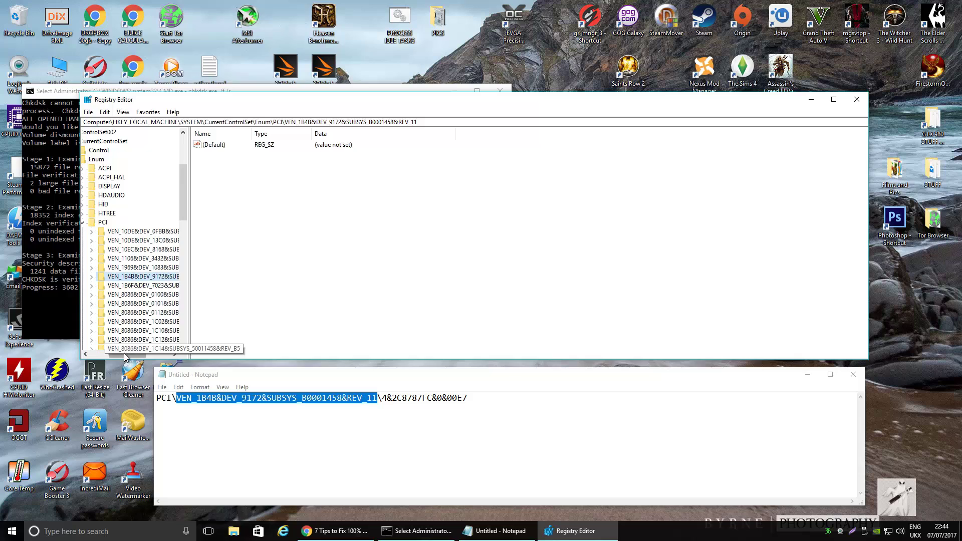
{"action": "left_click_drag", "start_coordinate": [125, 354], "coordinate": [143, 353]}
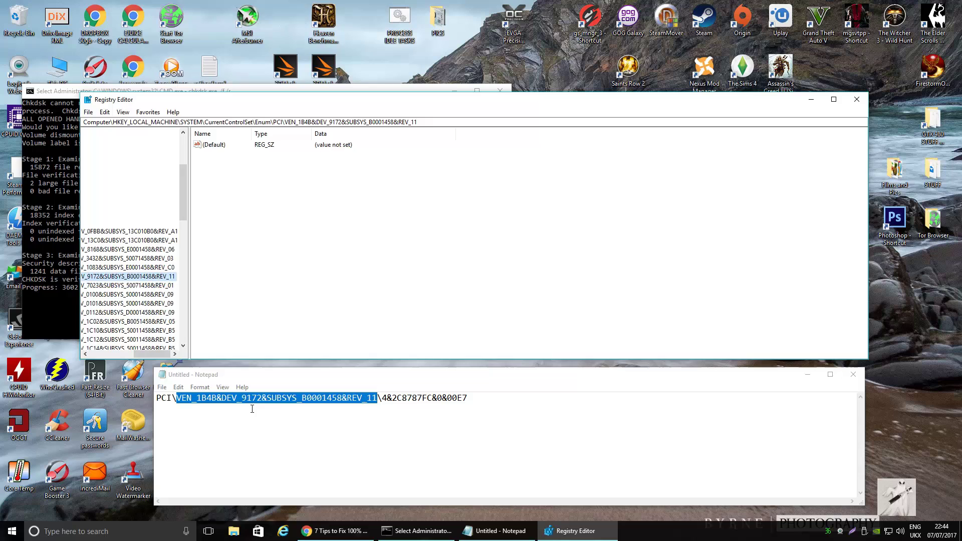
{"action": "left_click_drag", "start_coordinate": [143, 355], "coordinate": [110, 354]}
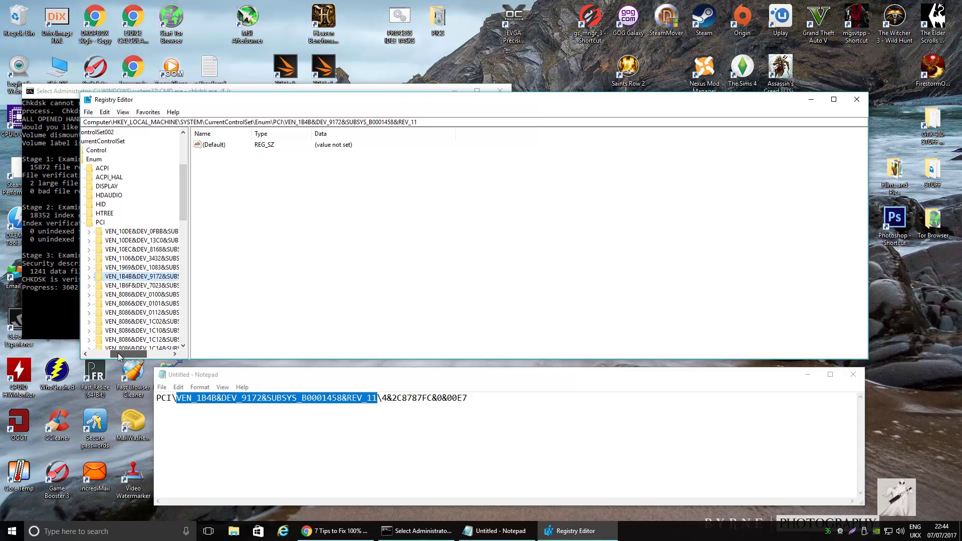
{"action": "left_click", "coordinate": [121, 277]}
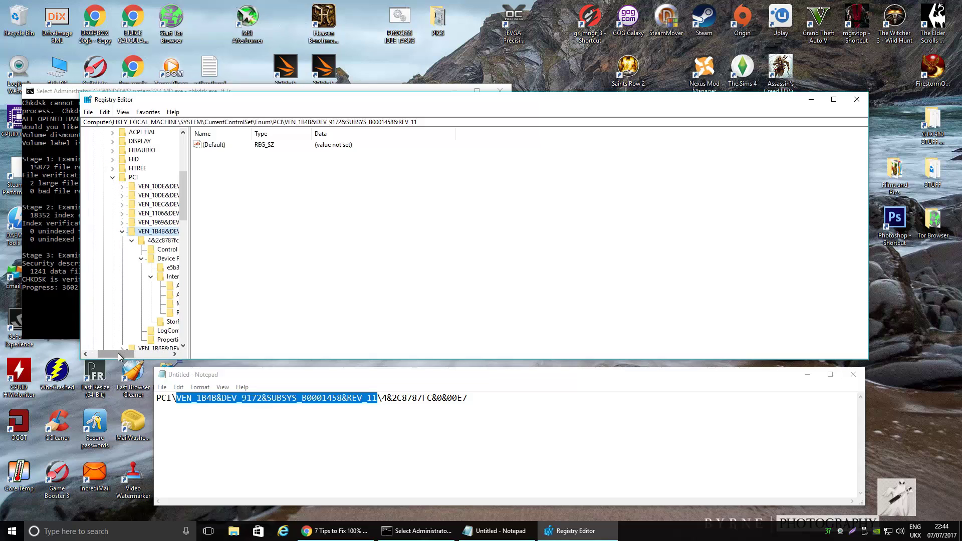
{"action": "left_click_drag", "start_coordinate": [119, 353], "coordinate": [139, 356]}
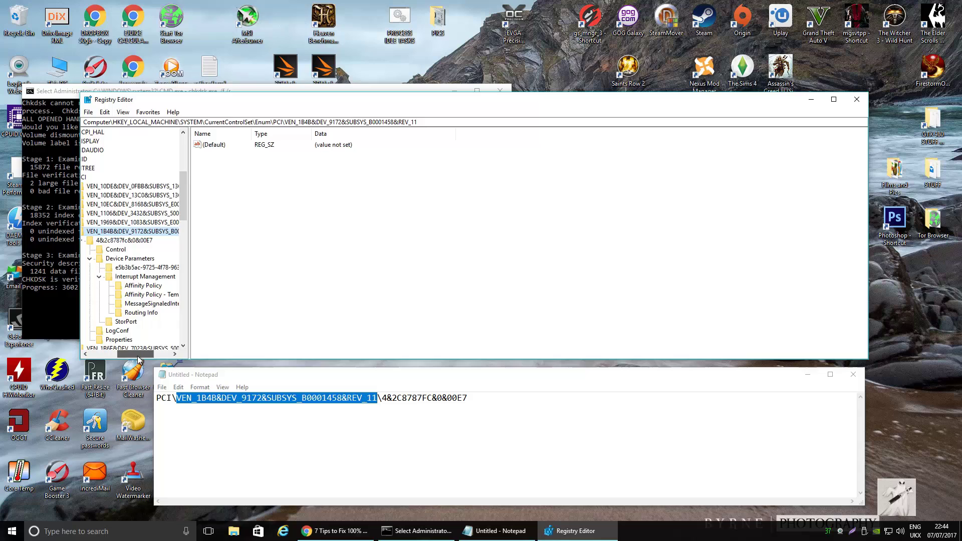
{"action": "left_click", "coordinate": [91, 258]}
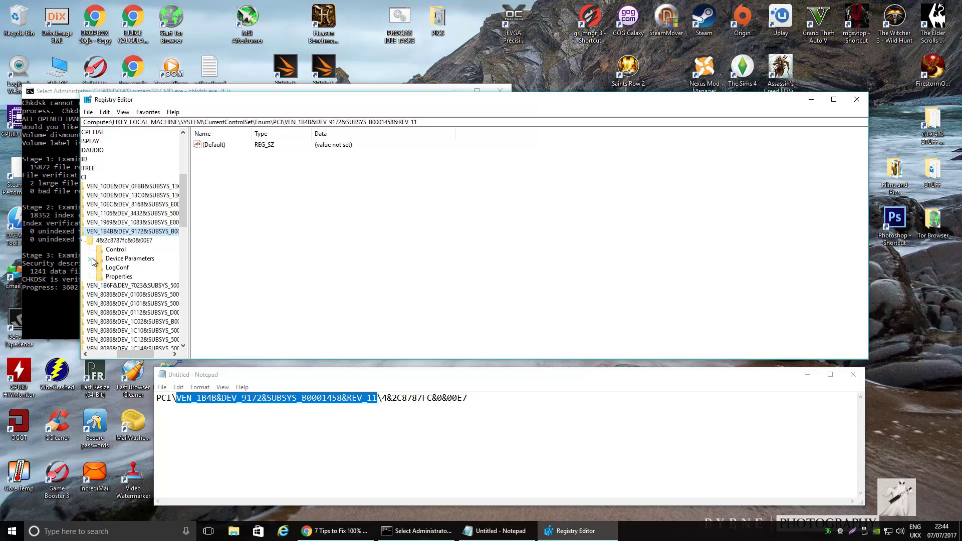
{"action": "left_click", "coordinate": [123, 259]}
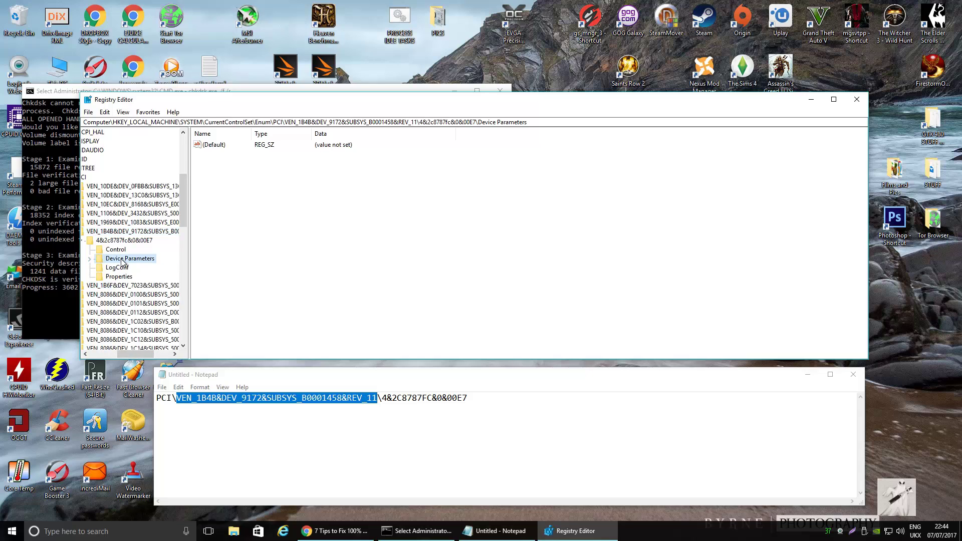
{"action": "left_click", "coordinate": [91, 259]}
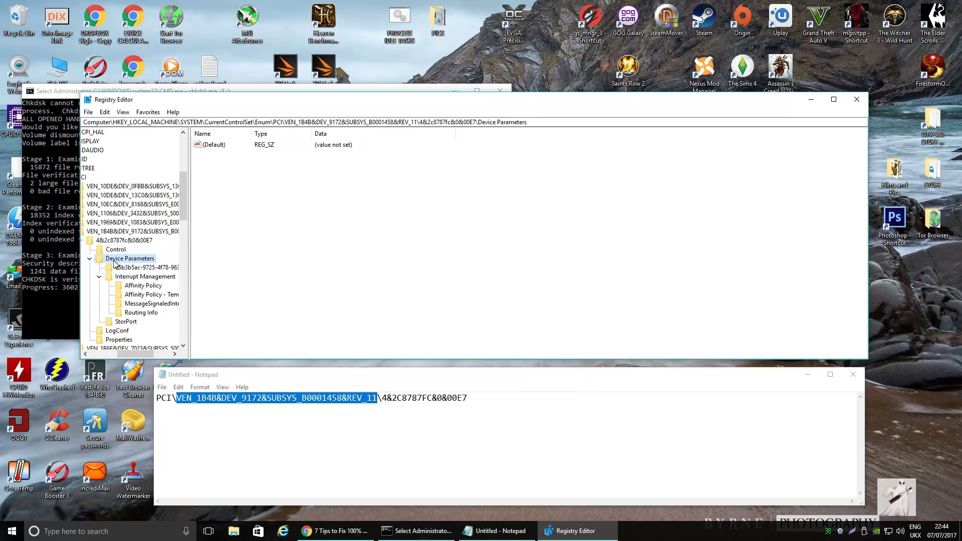
{"action": "left_click", "coordinate": [132, 277]}
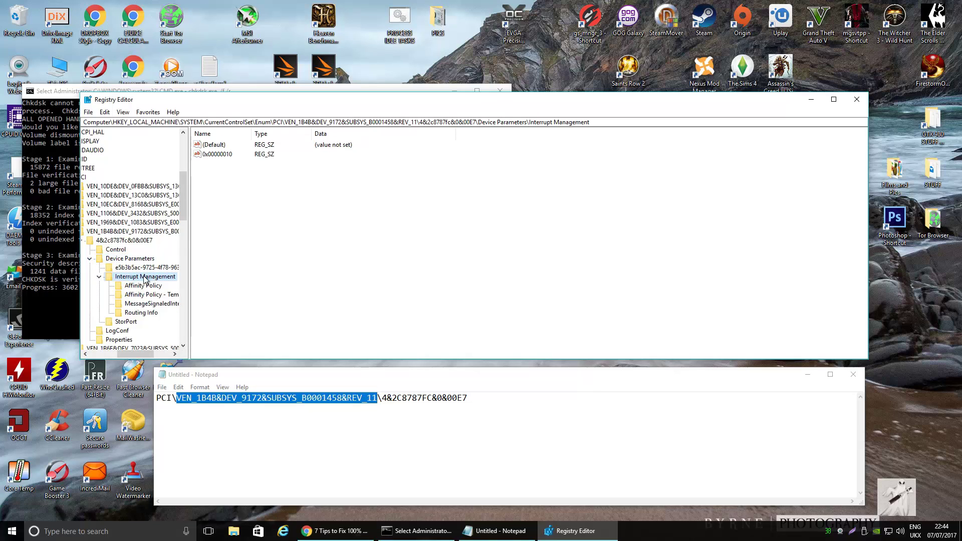
{"action": "left_click", "coordinate": [147, 304]}
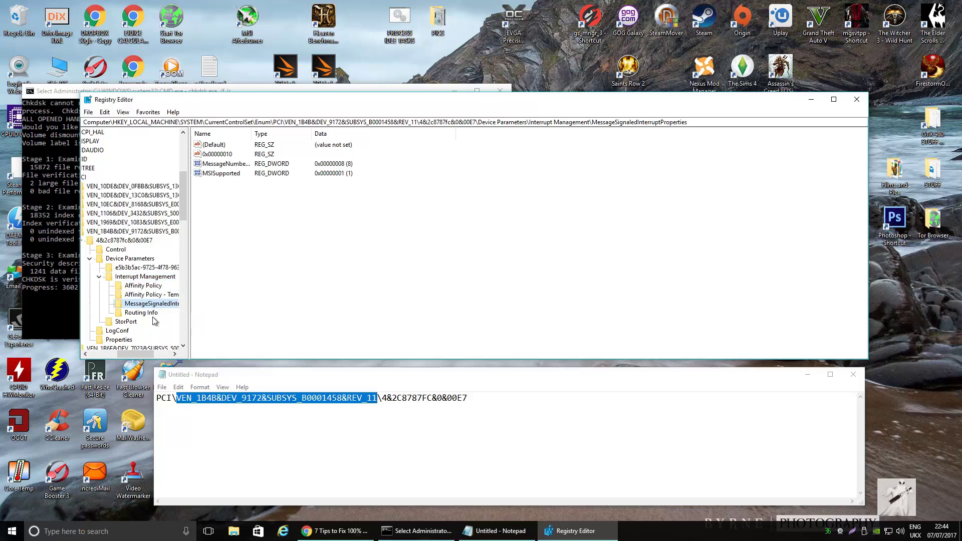
Step: Change the VEN_1B4B controller's MSISupported DWORD from 1 to 0
{"action": "left_click", "coordinate": [220, 174]}
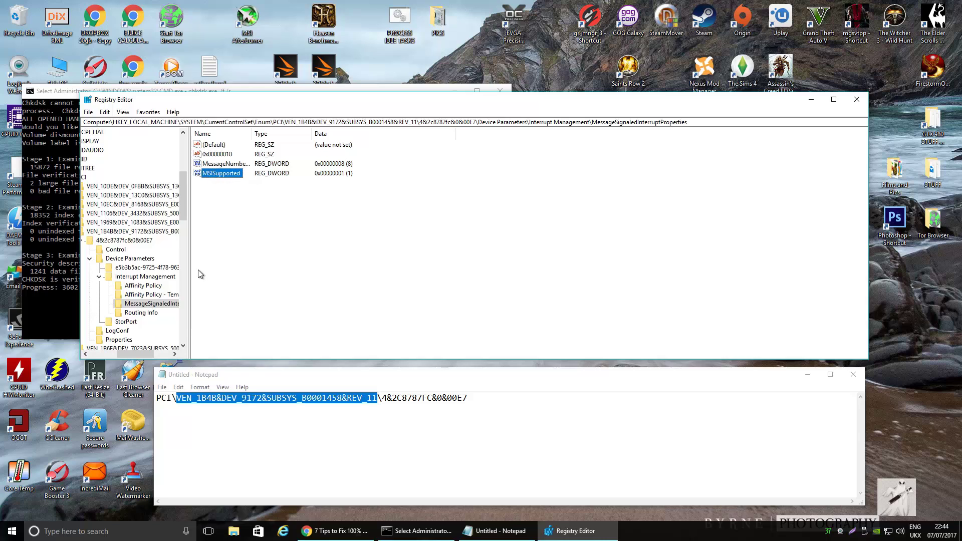
{"action": "key", "text": "Return"}
{"action": "type", "text": "0"}
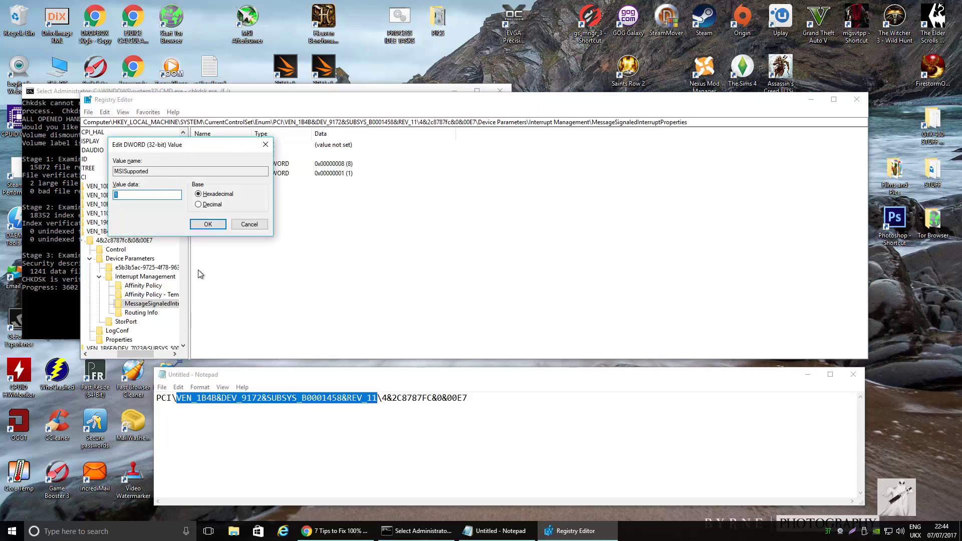
{"action": "left_click", "coordinate": [203, 227]}
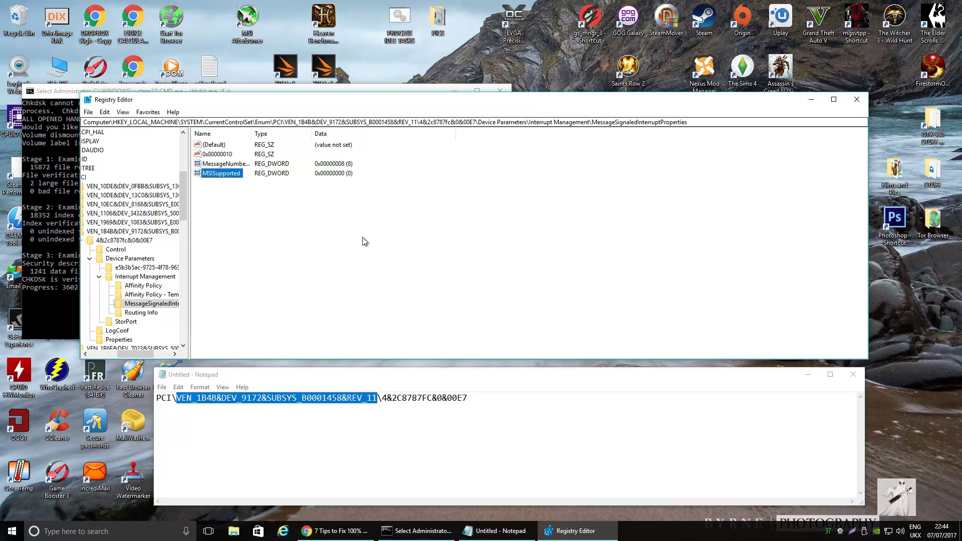
{"action": "left_click_drag", "start_coordinate": [135, 354], "coordinate": [117, 354]}
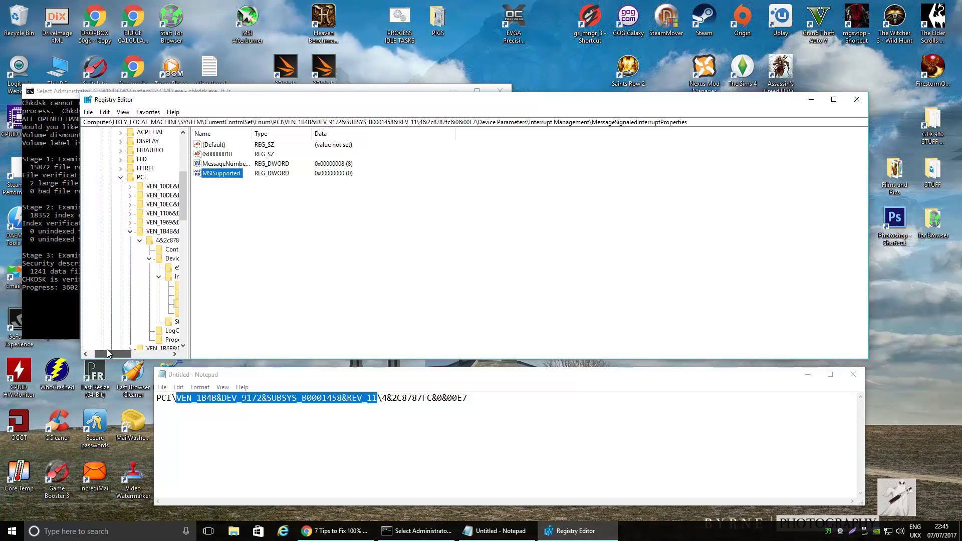
Step: Collapse the VEN_1B4B key and run devmgmt.msc to reopen Device Manager
{"action": "left_click", "coordinate": [116, 231]}
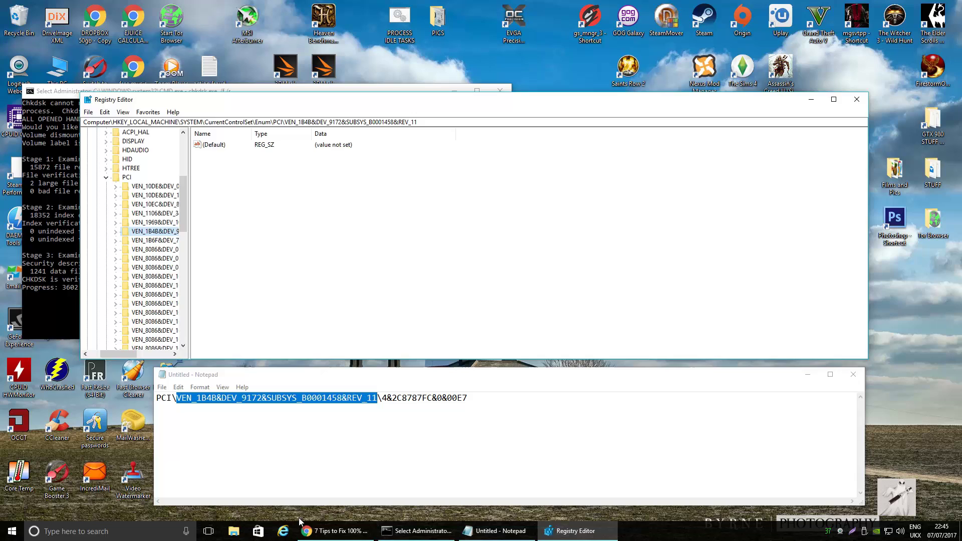
{"action": "key", "text": "super+r"}
{"action": "type", "text": "D"}
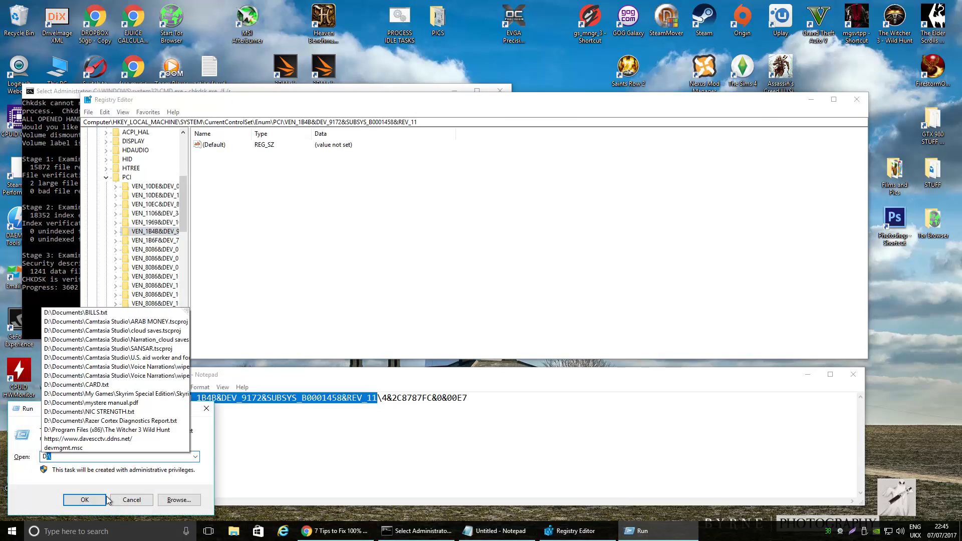
{"action": "left_click", "coordinate": [69, 447]}
{"action": "key", "text": "Return"}
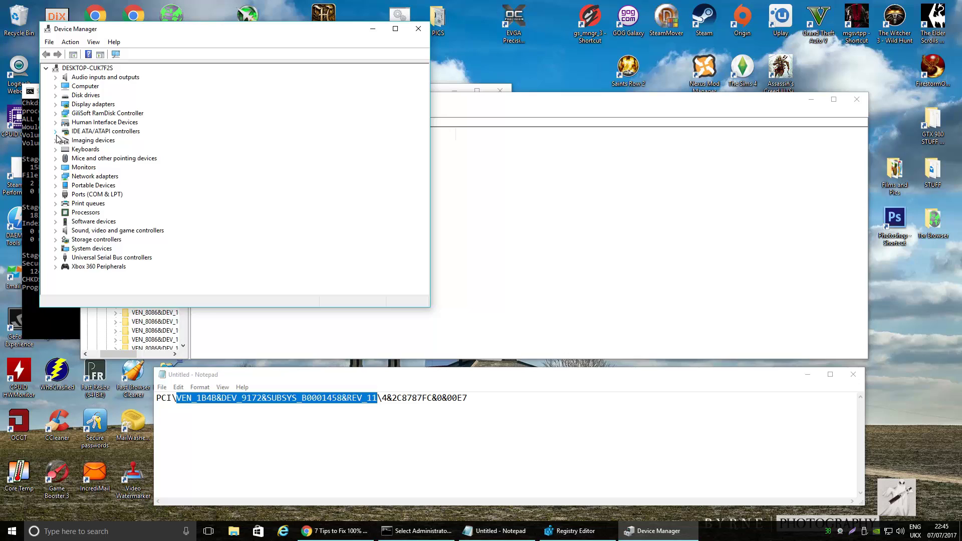
Step: Open the second Standard SATA AHCI Controller's properties and check its driver files
{"action": "left_click", "coordinate": [55, 131]}
{"action": "double_click", "coordinate": [100, 150]}
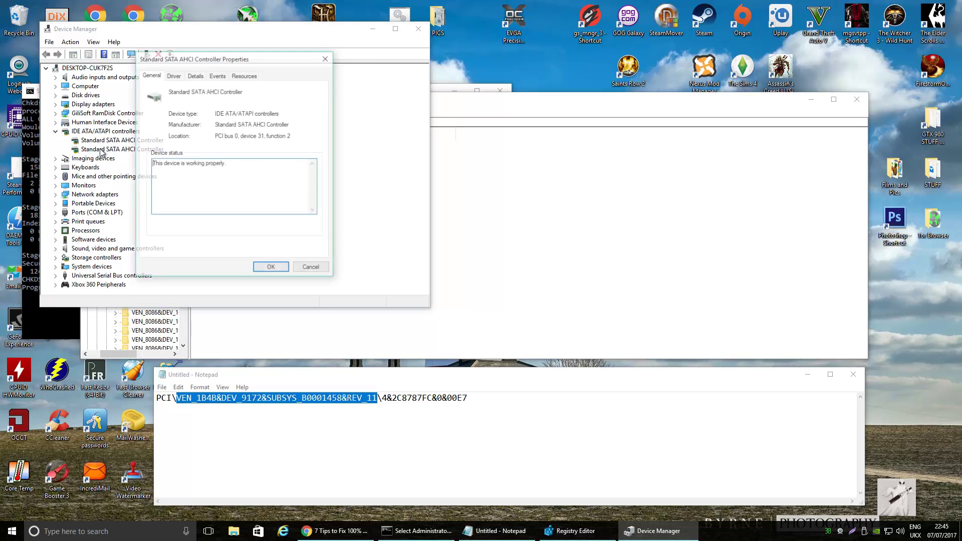
{"action": "left_click", "coordinate": [174, 76]}
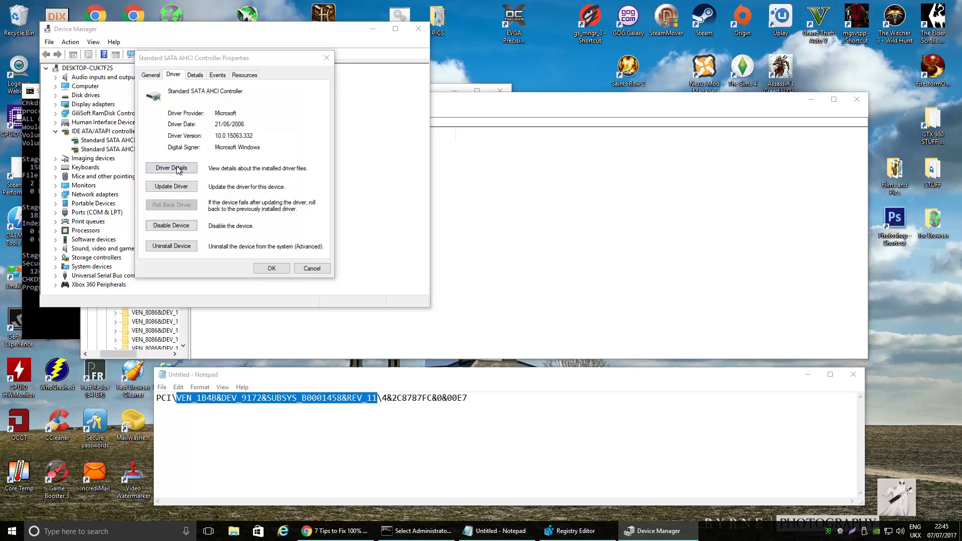
{"action": "left_click", "coordinate": [176, 168]}
{"action": "left_click", "coordinate": [282, 273]}
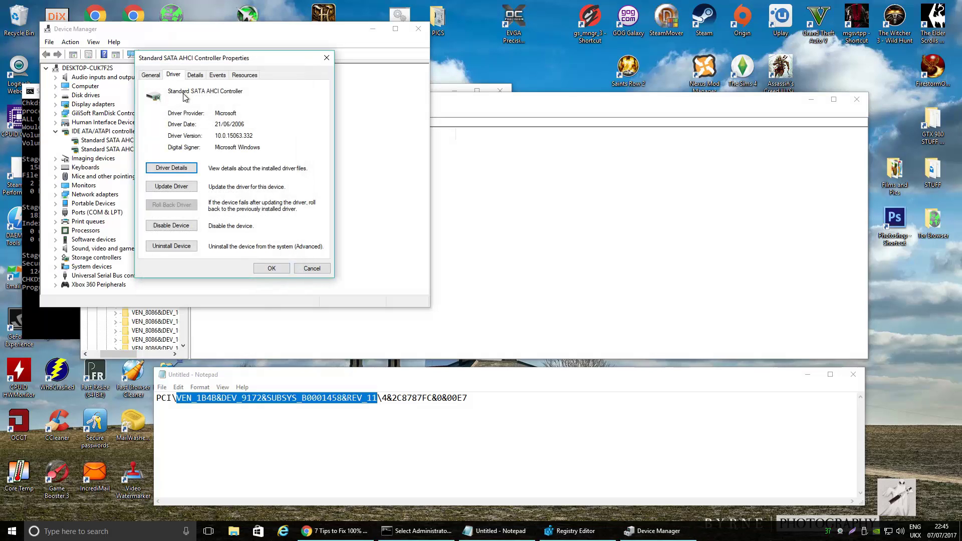
Step: Copy its Device instance path (PCI\VEN_8086&DEV_1E02…) and close the properties
{"action": "left_click", "coordinate": [193, 75]}
{"action": "left_click", "coordinate": [193, 122]}
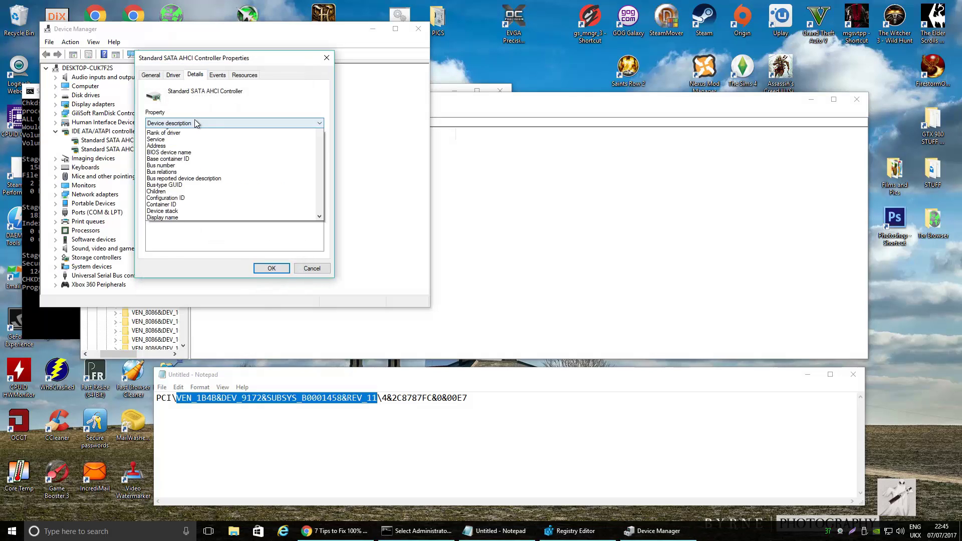
{"action": "left_click", "coordinate": [194, 140]}
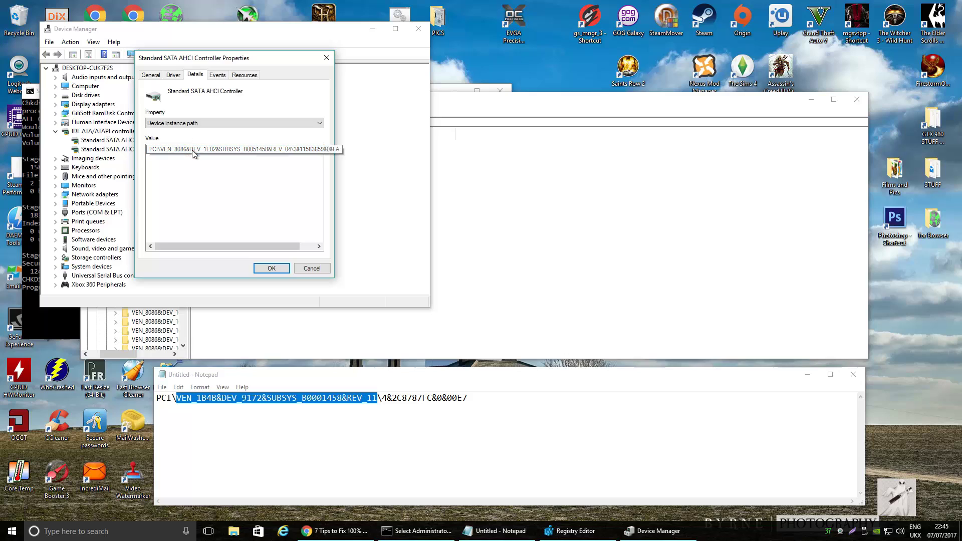
{"action": "right_click", "coordinate": [192, 152]}
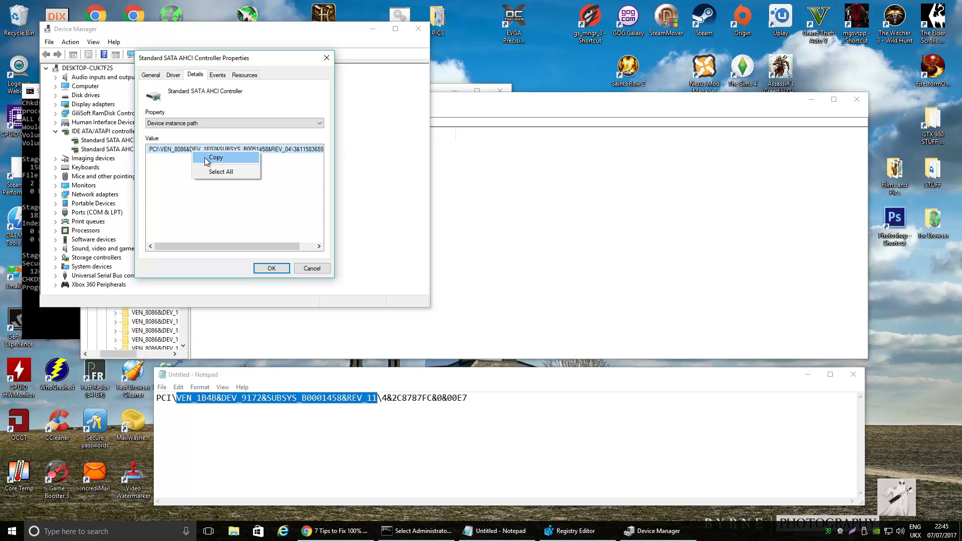
{"action": "left_click", "coordinate": [206, 158]}
{"action": "left_click", "coordinate": [311, 269]}
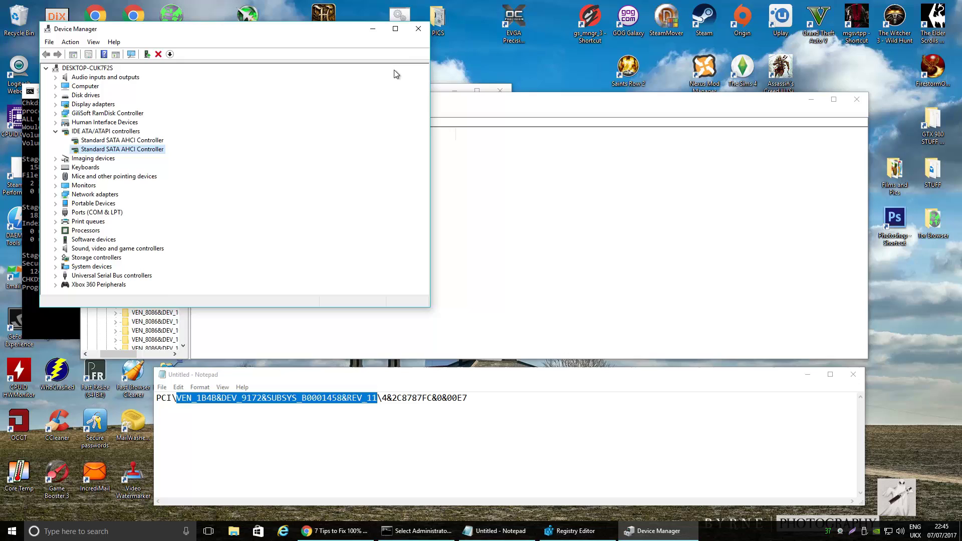
Step: Close Device Manager and paste the second instance path on a new Notepad line
{"action": "left_click", "coordinate": [417, 29]}
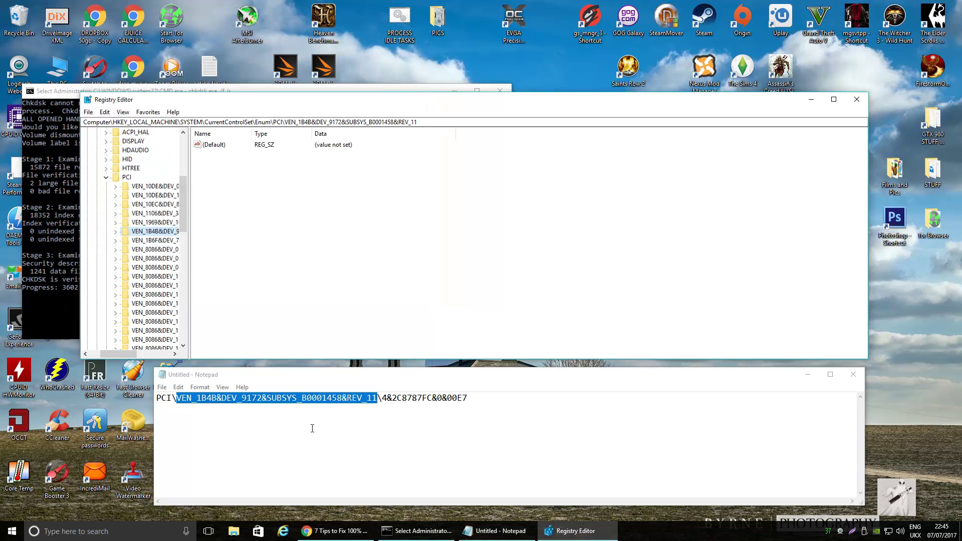
{"action": "left_click", "coordinate": [493, 398]}
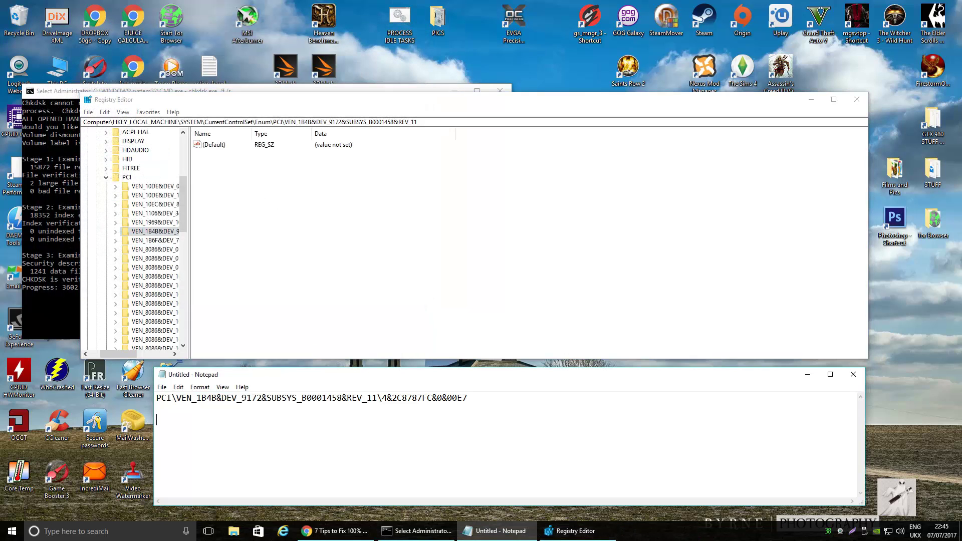
{"action": "key", "text": "ctrl+v"}
{"action": "key", "text": "Return"}
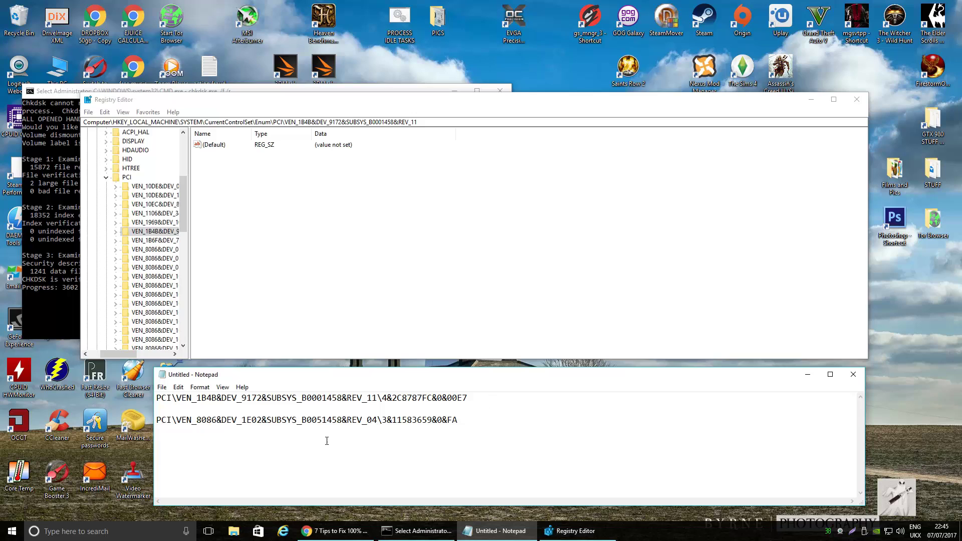
Step: In the registry PCI list, open the VEN_8086&DEV_1E02&SUBSYS_B0051458&REV_04 key
{"action": "left_click", "coordinate": [144, 187]}
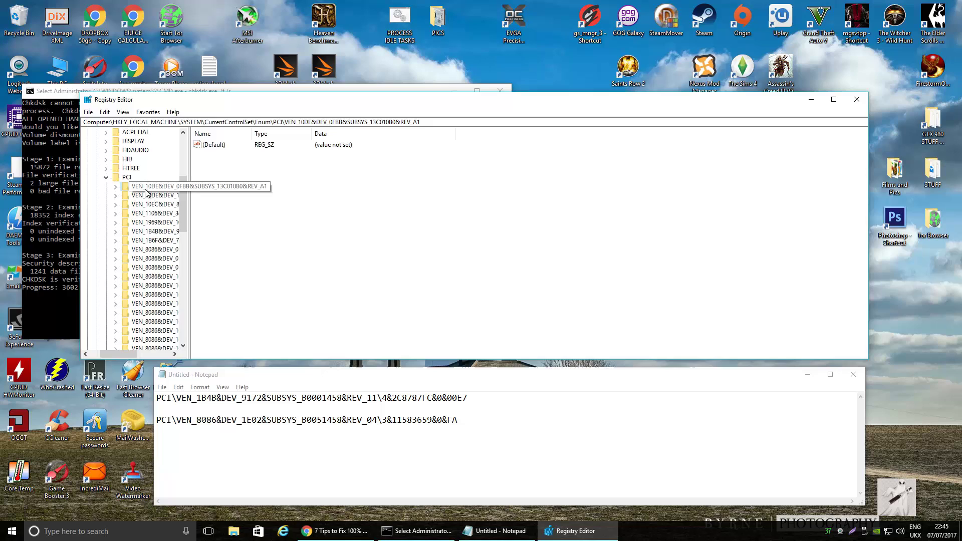
{"action": "left_click", "coordinate": [159, 249]}
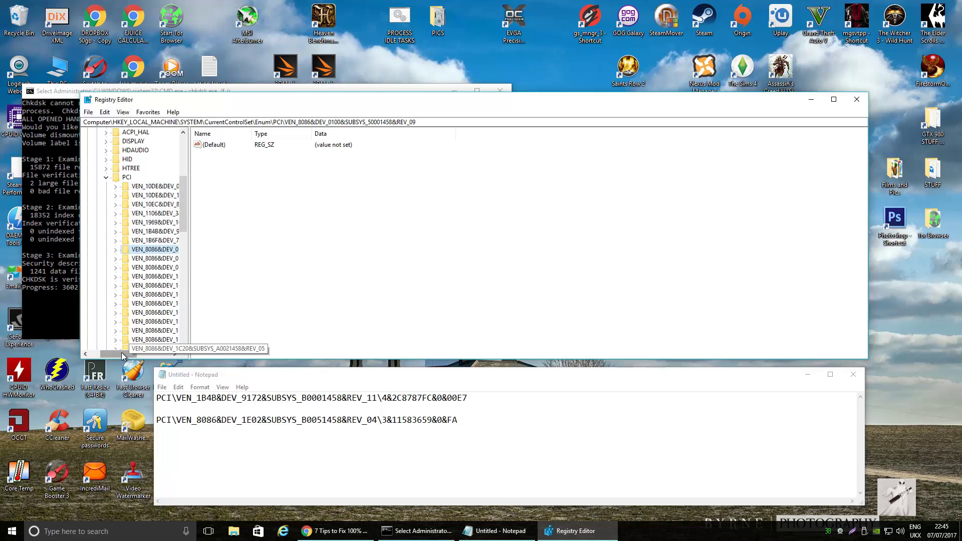
{"action": "left_click_drag", "start_coordinate": [123, 356], "coordinate": [140, 360]}
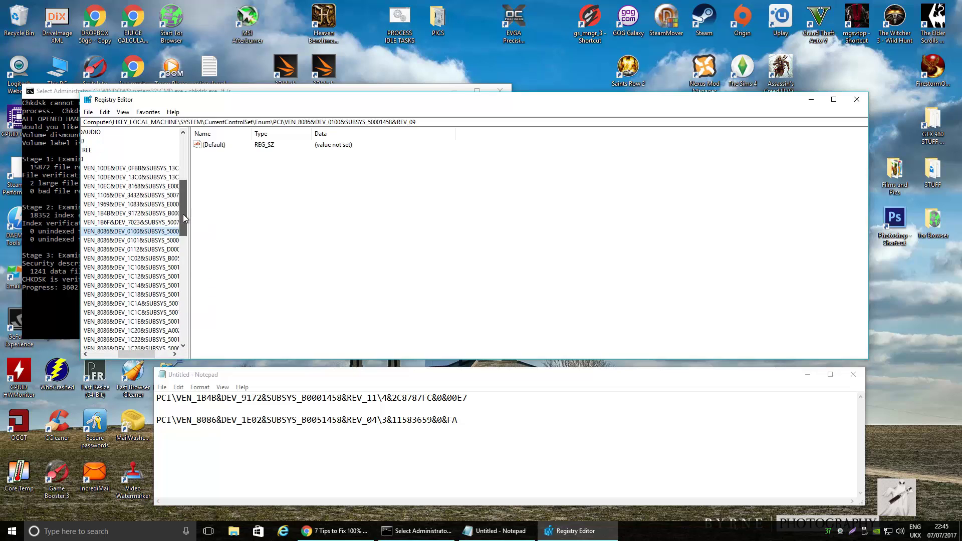
{"action": "left_click_drag", "start_coordinate": [182, 214], "coordinate": [184, 241]}
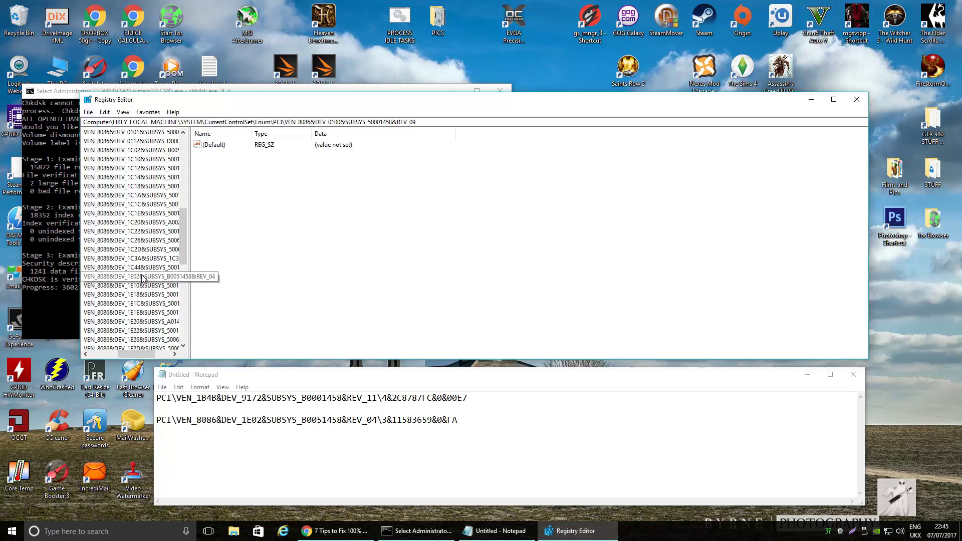
{"action": "left_click", "coordinate": [141, 278]}
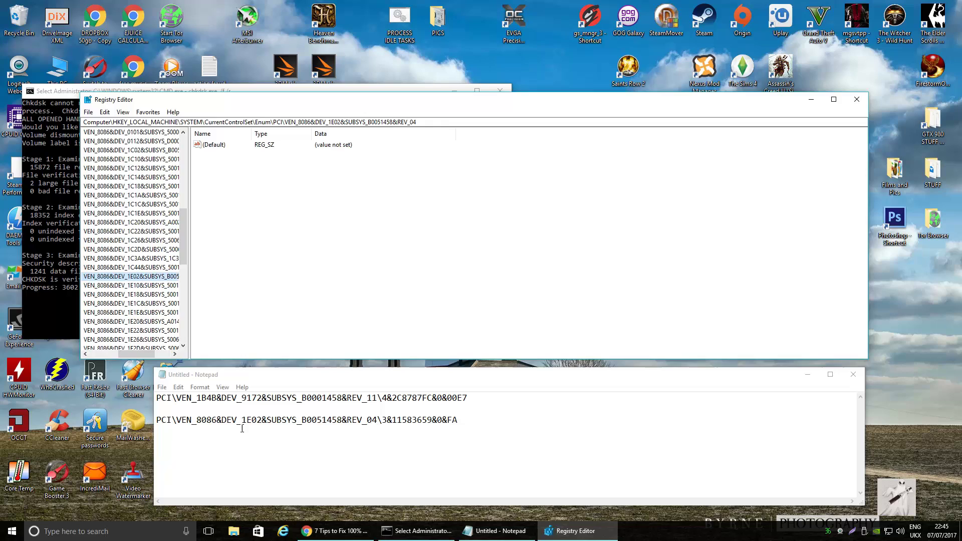
Step: Check the 1E02 and B0051458 parts of the Notepad path against the registry key
{"action": "left_click_drag", "start_coordinate": [242, 420], "coordinate": [261, 421]}
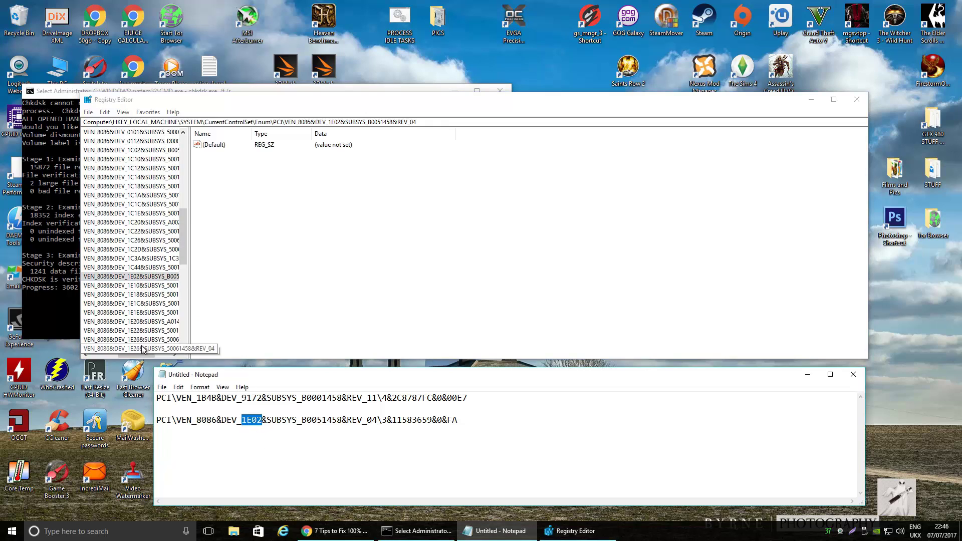
{"action": "left_click_drag", "start_coordinate": [143, 353], "coordinate": [154, 353]}
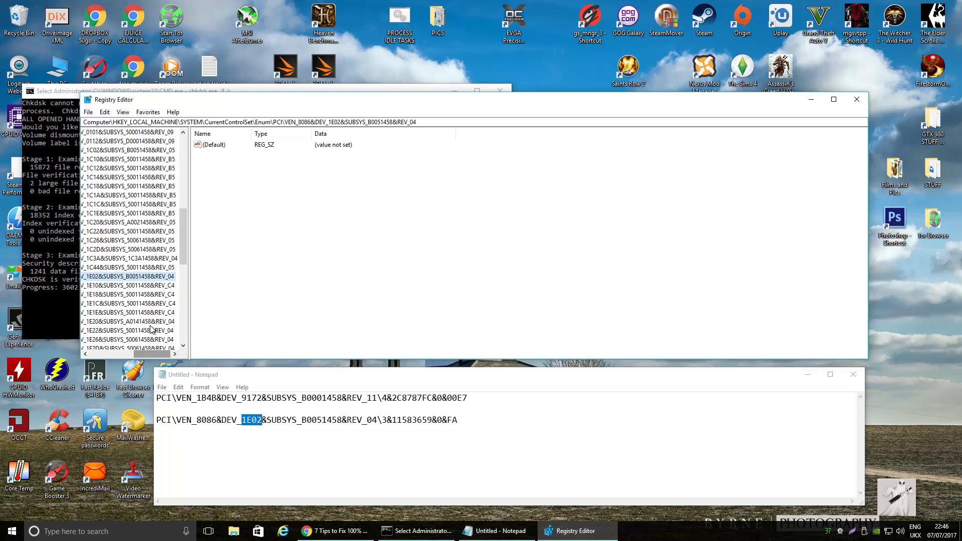
{"action": "left_click_drag", "start_coordinate": [301, 420], "coordinate": [342, 420]}
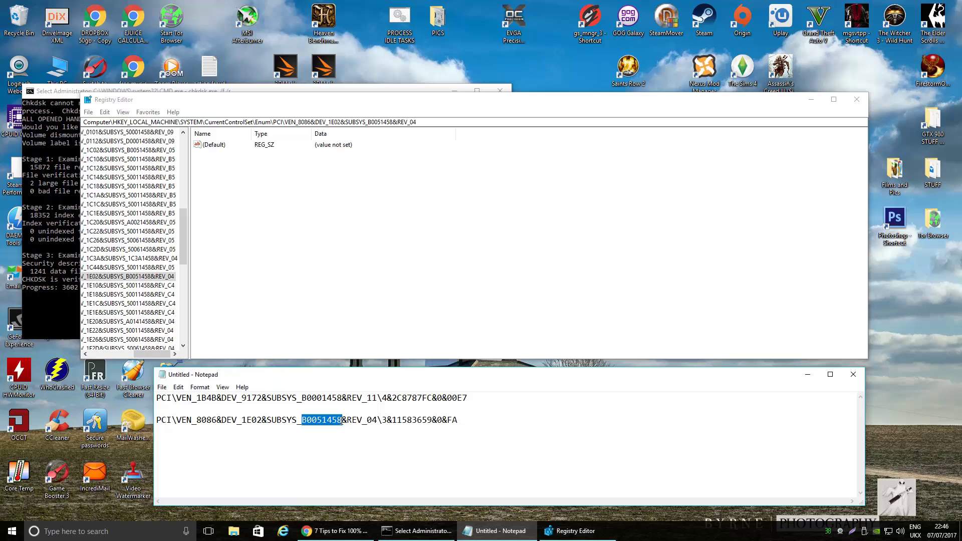
{"action": "left_click", "coordinate": [149, 279]}
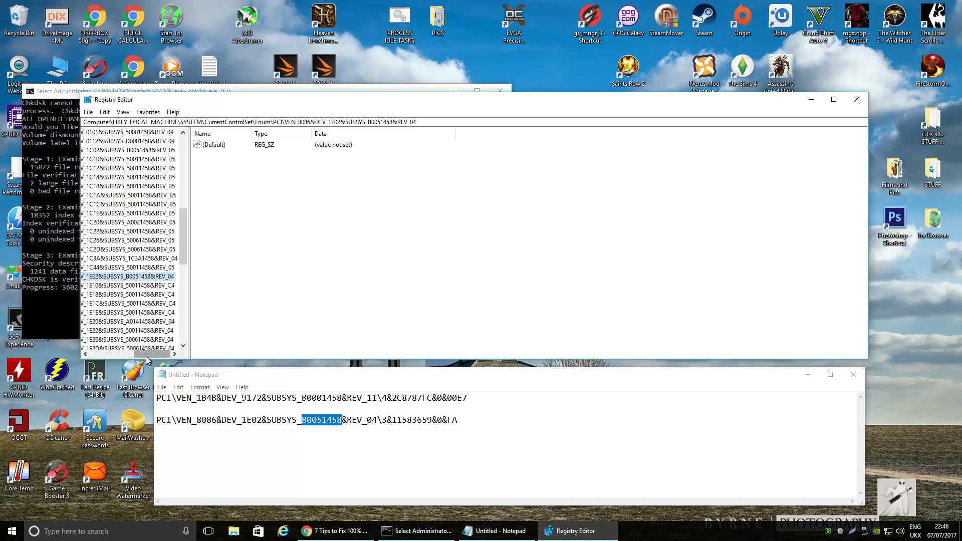
Step: Expand 3&11583659&0&FA through Device Parameters and Interrupt Management to MessageSignaledInterruptProperties
{"action": "left_click_drag", "start_coordinate": [146, 356], "coordinate": [125, 355]}
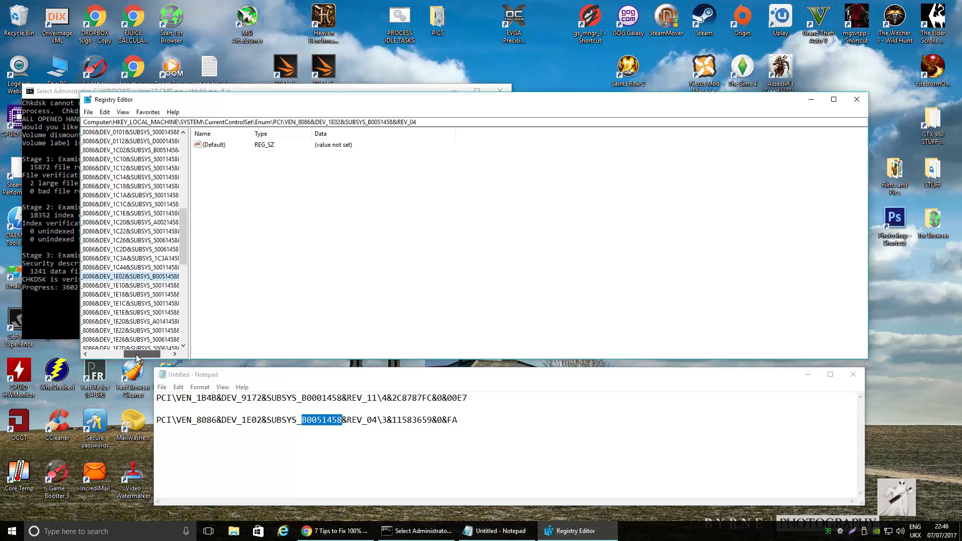
{"action": "left_click", "coordinate": [83, 276]}
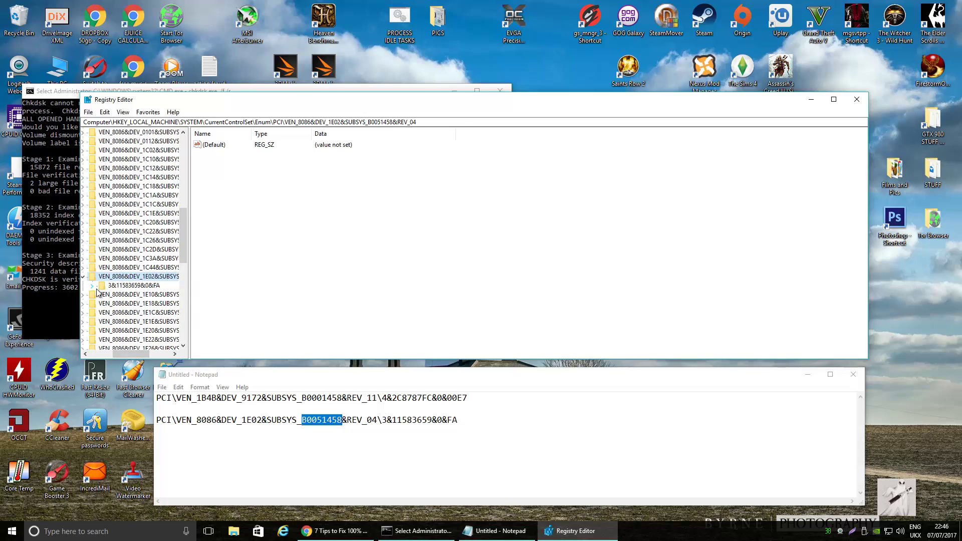
{"action": "left_click", "coordinate": [121, 286]}
{"action": "left_click", "coordinate": [93, 287]}
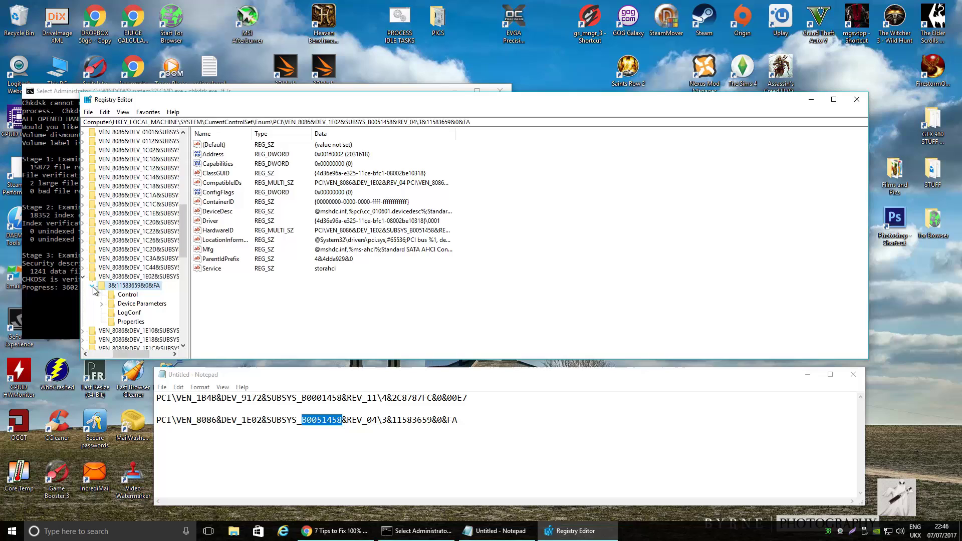
{"action": "left_click", "coordinate": [131, 303]}
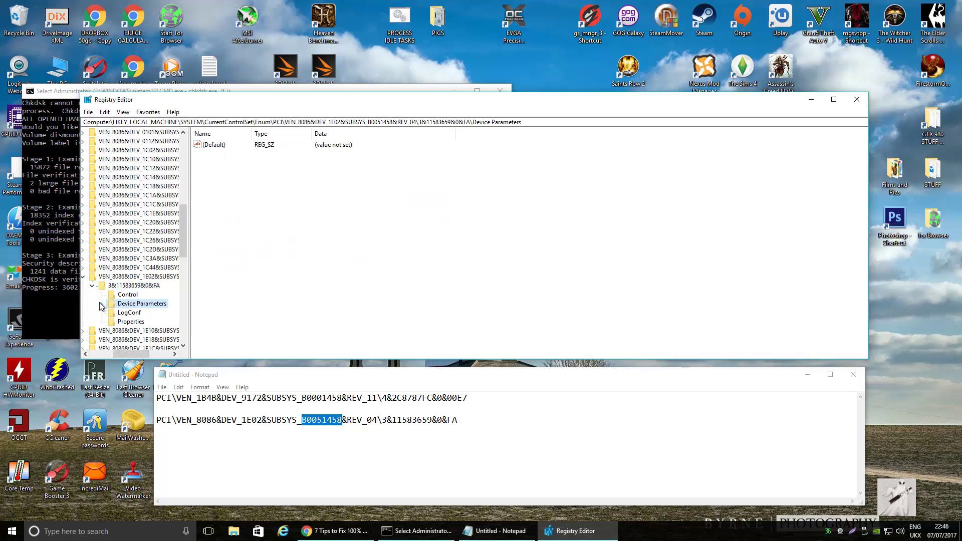
{"action": "left_click", "coordinate": [102, 303]}
{"action": "left_click", "coordinate": [134, 322]}
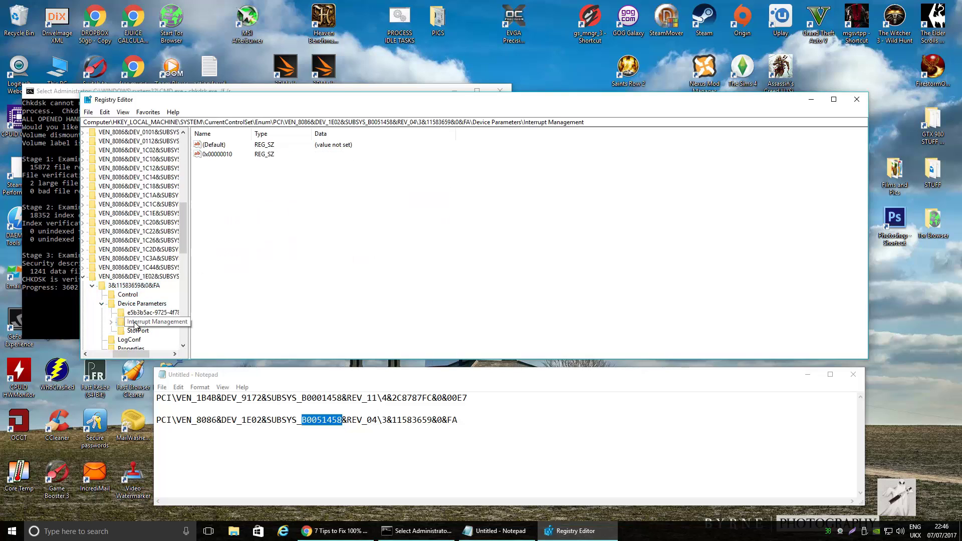
{"action": "left_click", "coordinate": [111, 322]}
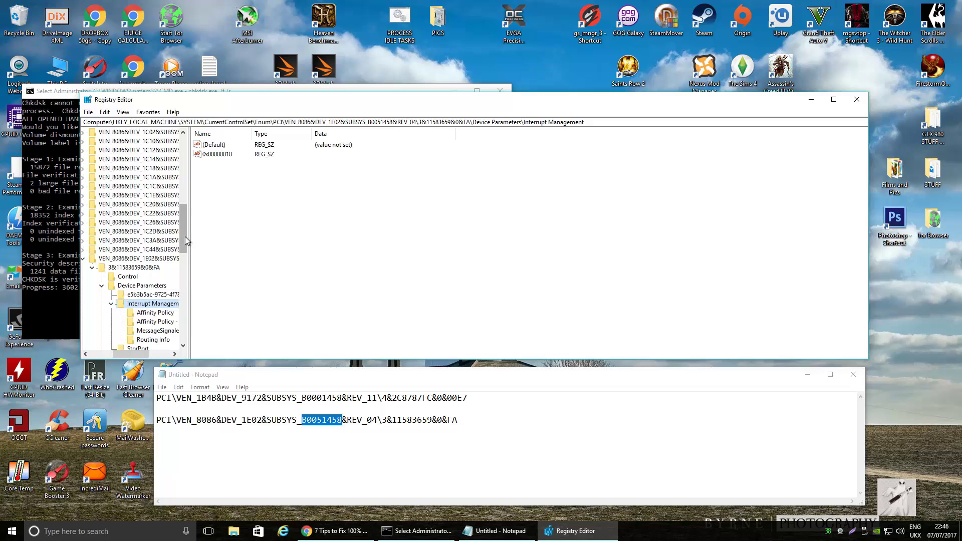
{"action": "left_click_drag", "start_coordinate": [185, 236], "coordinate": [182, 249]}
{"action": "left_click", "coordinate": [157, 267]}
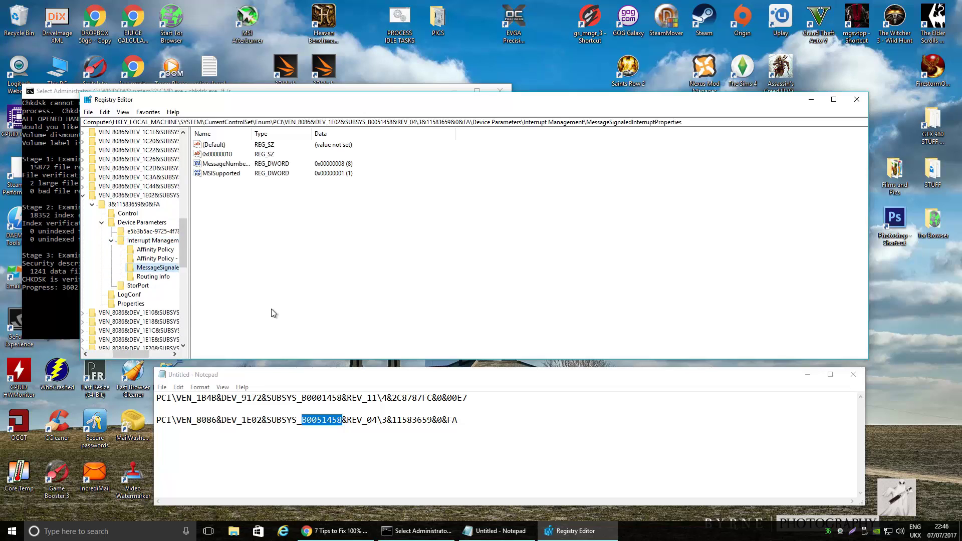
Step: Set the DEV_1E02 controller's MSISupported value to 0
{"action": "left_click", "coordinate": [209, 175]}
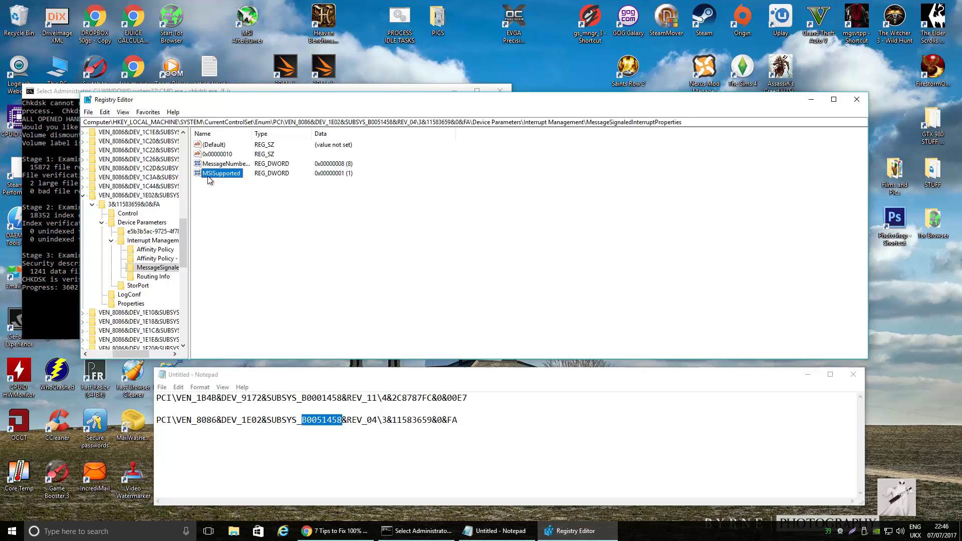
{"action": "double_click", "coordinate": [210, 176]}
{"action": "type", "text": "0"}
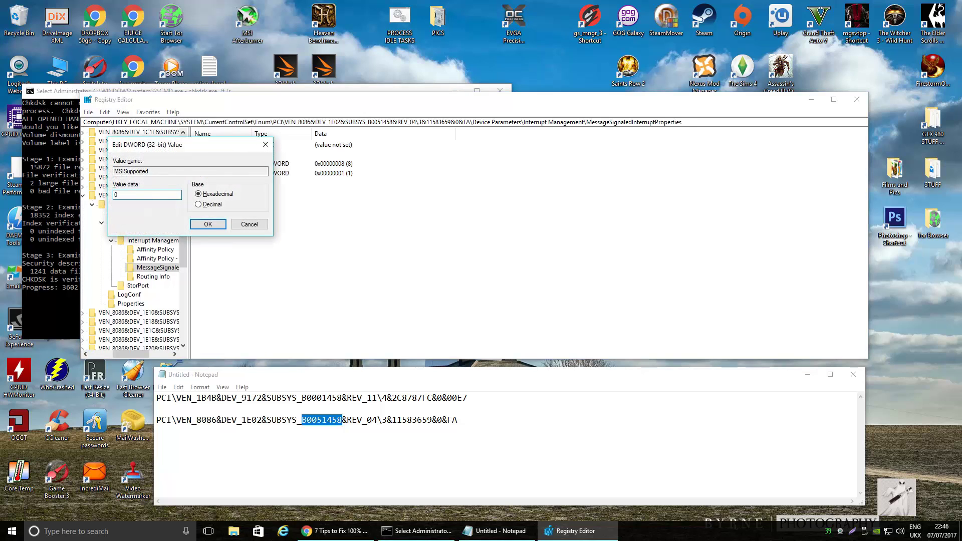
{"action": "key", "text": "Return"}
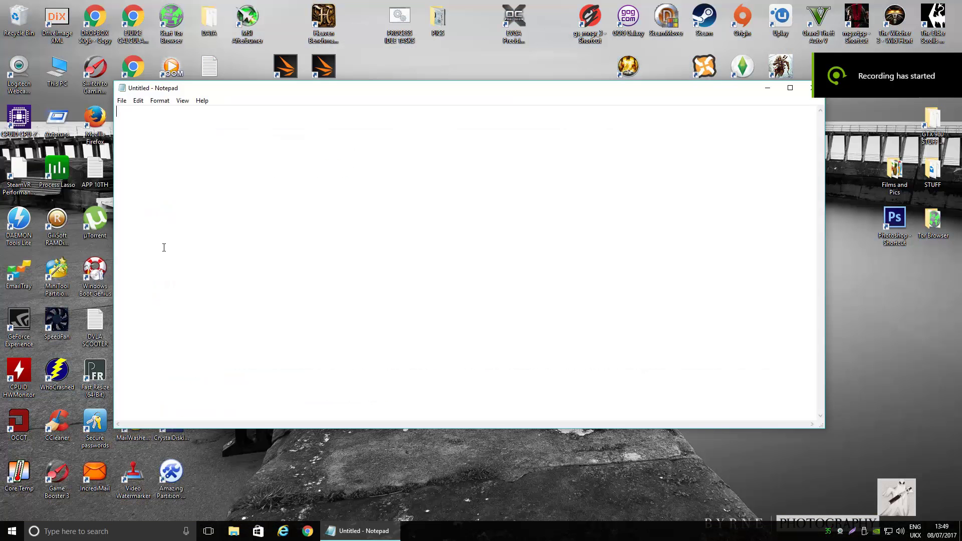
Step: Type a Notepad note saying moving Documents off D: helped fix its 100% usage
{"action": "type", "text": "A"}
{"action": "type", "text": "NOTHER TH"}
{"action": "type", "text": "ING THAT HE"}
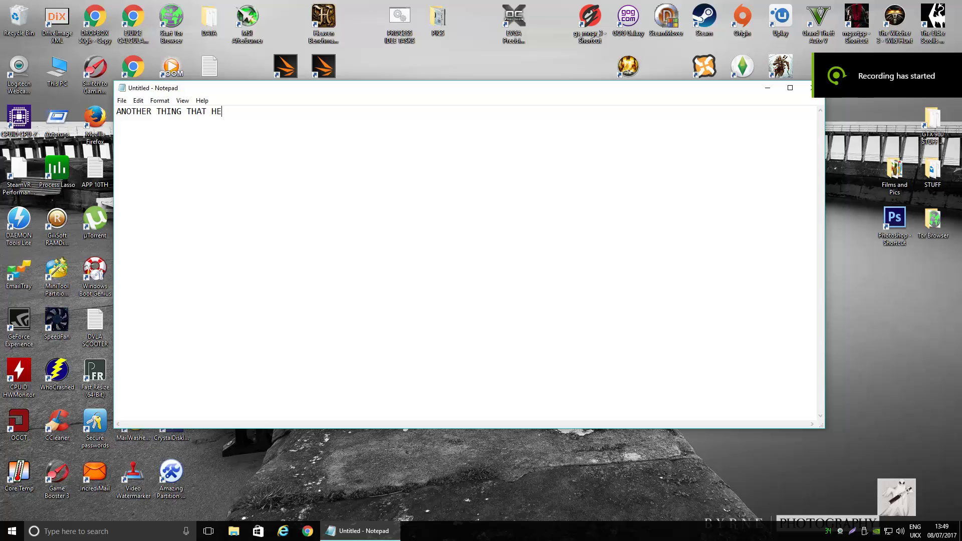
{"action": "type", "text": "LPED FIX M"}
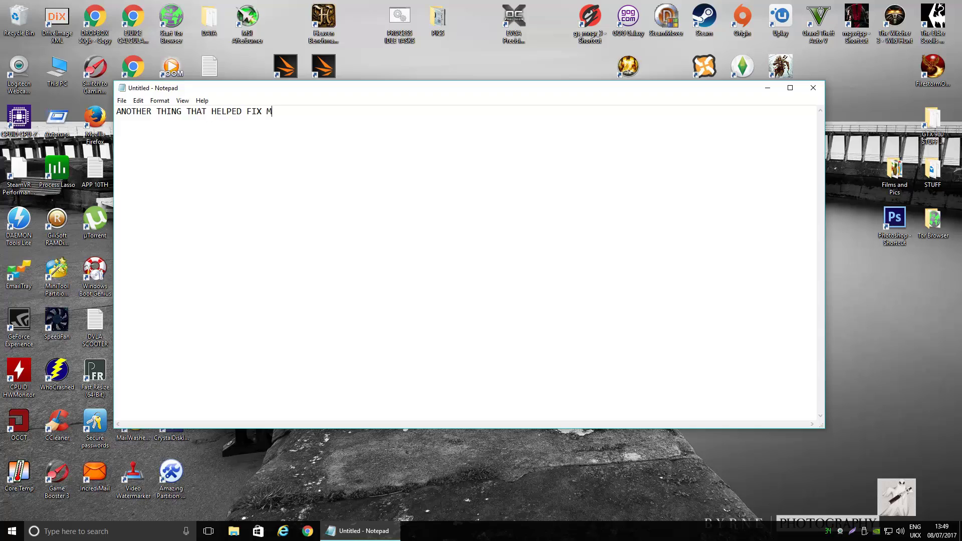
{"action": "type", "text": "Y D: F"}
{"action": "type", "text": "ROM 1"}
{"action": "type", "text": "00% "}
{"action": "type", "text": "USUAGE WAS "}
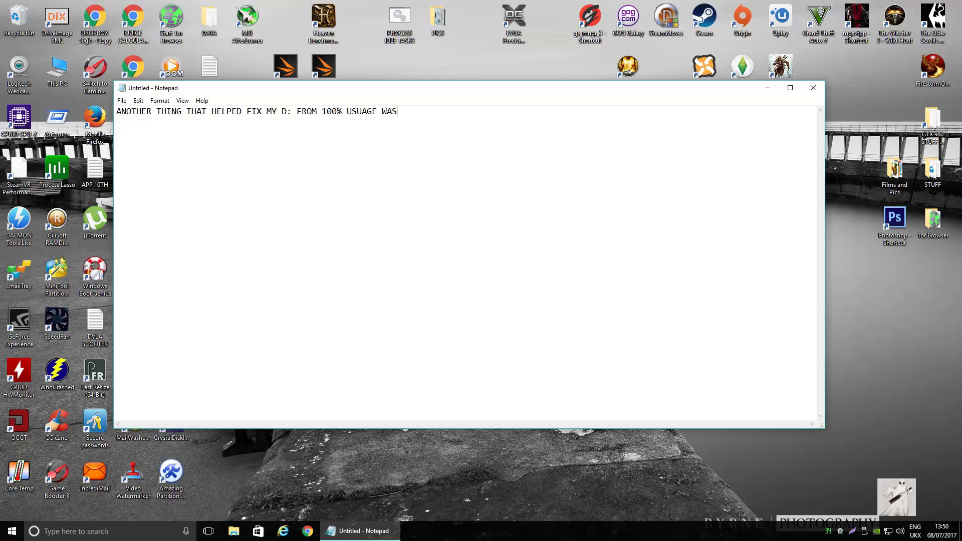
{"action": "type", "text": "I HAD MO"}
{"action": "type", "text": "VED MY DOCU"}
{"action": "type", "text": "MENTS O"}
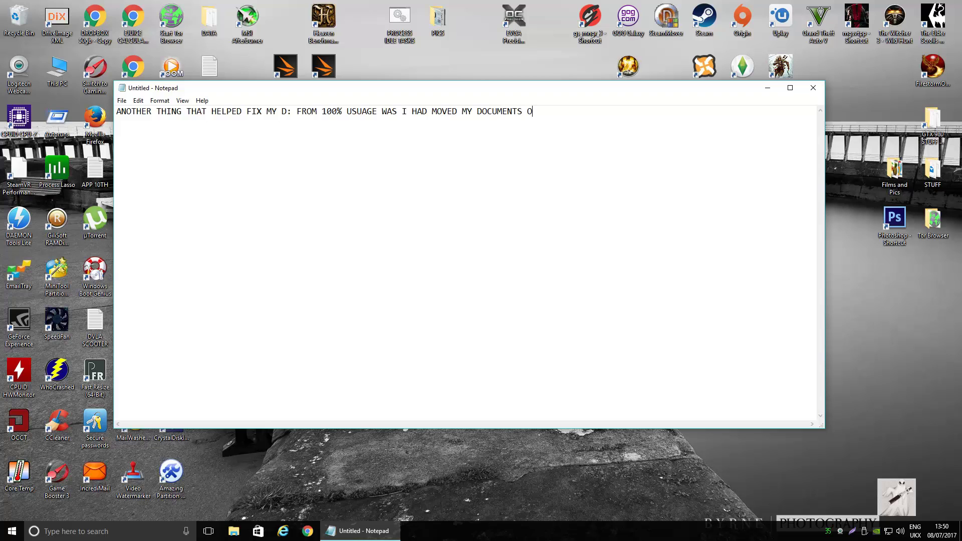
{"action": "type", "text": "VER TO THAT"}
{"action": "type", "text": " DRIVE.  "}
{"action": "type", "text": "I MOVED "}
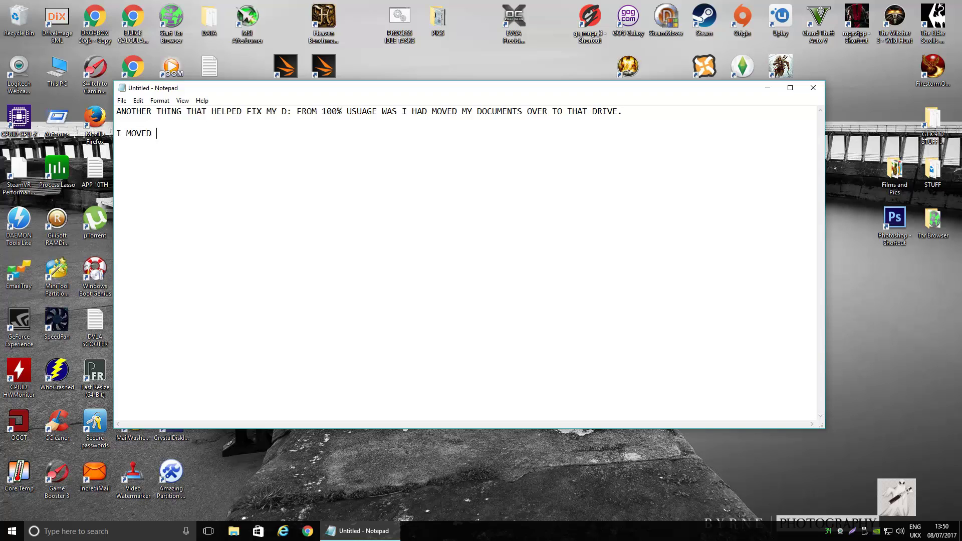
{"action": "type", "text": "IT BACK T"}
{"action": "type", "text": "O C: "}
{"action": "type", "text": "AND THESE "}
{"action": "type", "text": "TWO"}
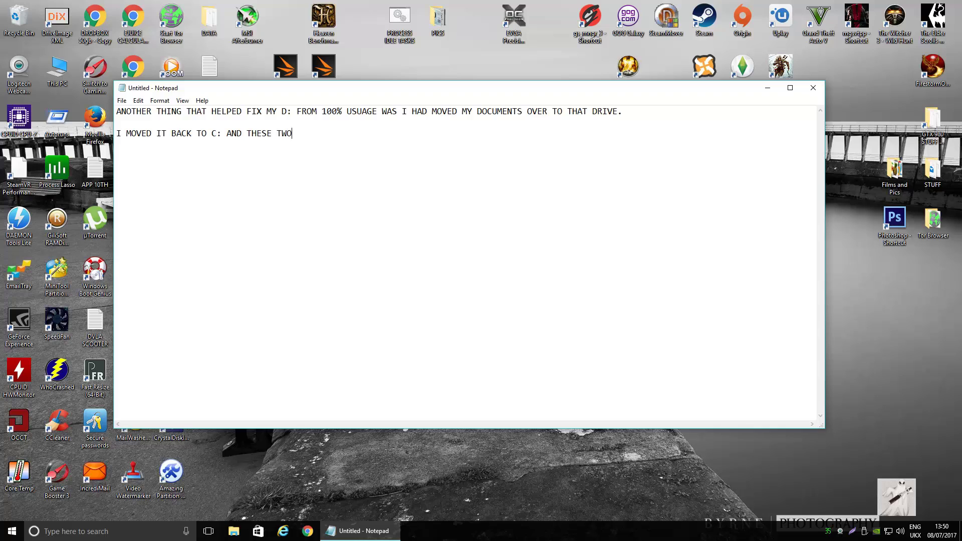
{"action": "type", "text": " WAYS"}
{"action": "type", "text": " HAVE HELPED "}
{"action": "type", "text": "FIX MY D"}
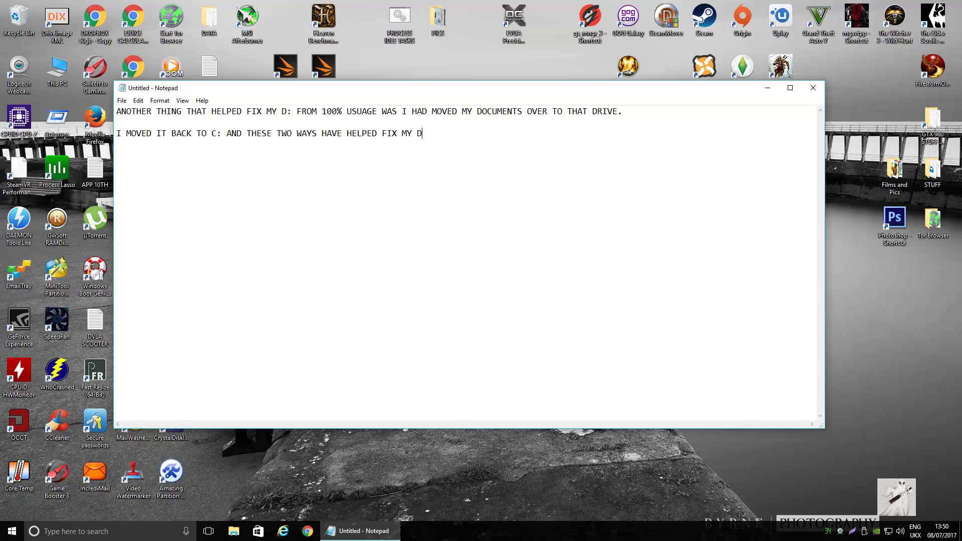
{"action": "type", "text": "RIVE BEING "}
{"action": "type", "text": "STUCK AT "}
{"action": "type", "text": "100%  "}
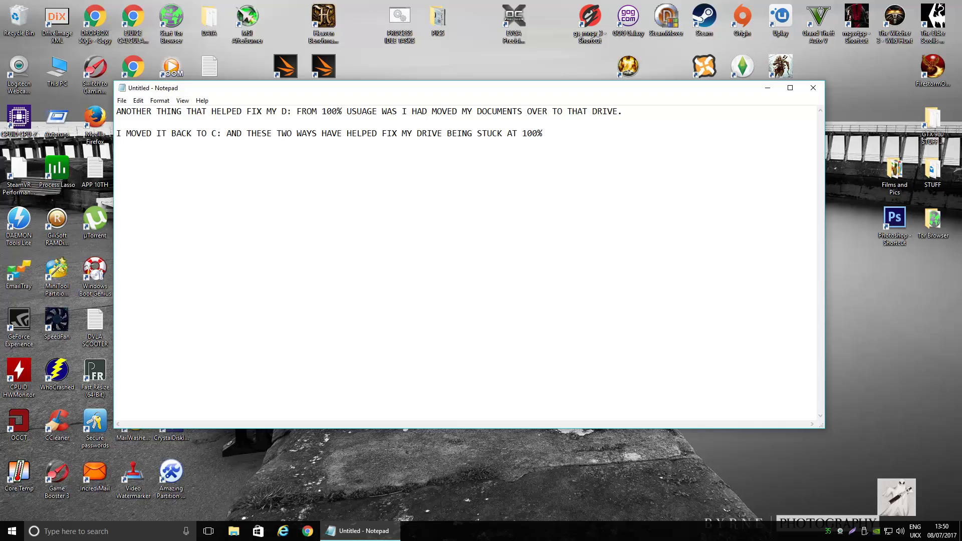
{"action": "type", "text": "HOPED T"}
{"action": "type", "text": "HAT H"}
{"action": "type", "text": "ELPED.  L"}
{"action": "type", "text": "IKE CO"}
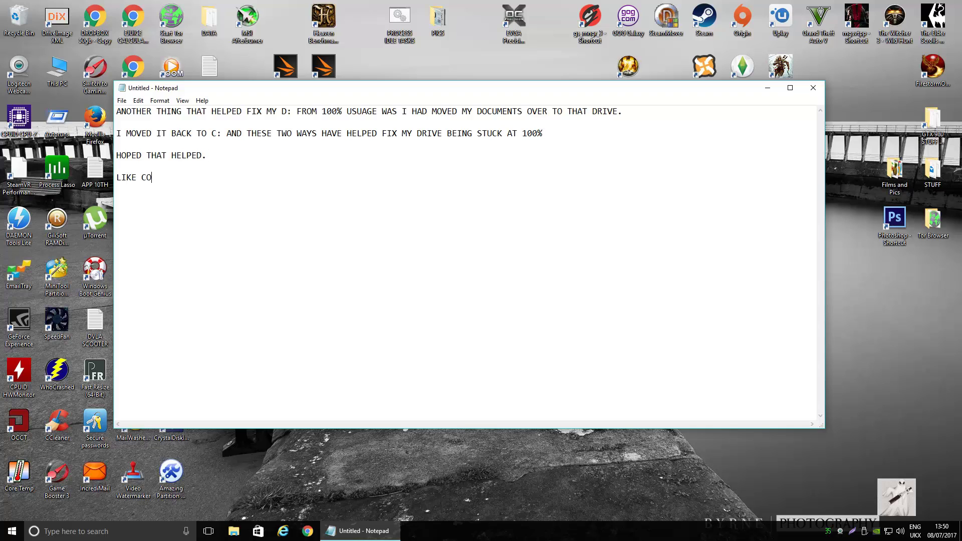
{"action": "type", "text": "MMENT AND S"}
{"action": "type", "text": "UBSCRIBE FO"}
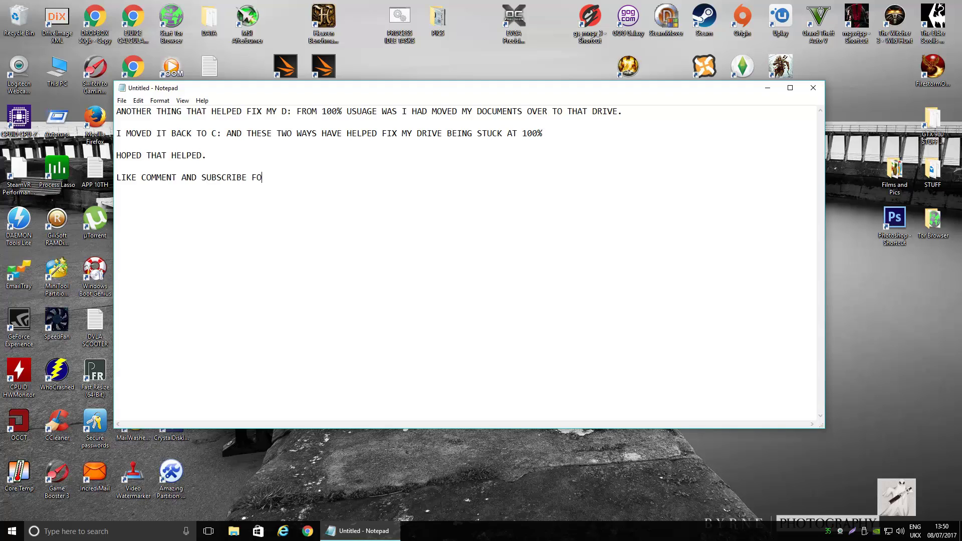
{"action": "type", "text": "R MORE VID"}
{"action": "type", "text": "EOS LIKE"}
{"action": "type", "text": " THESE"}
{"action": "key", "text": "super"}
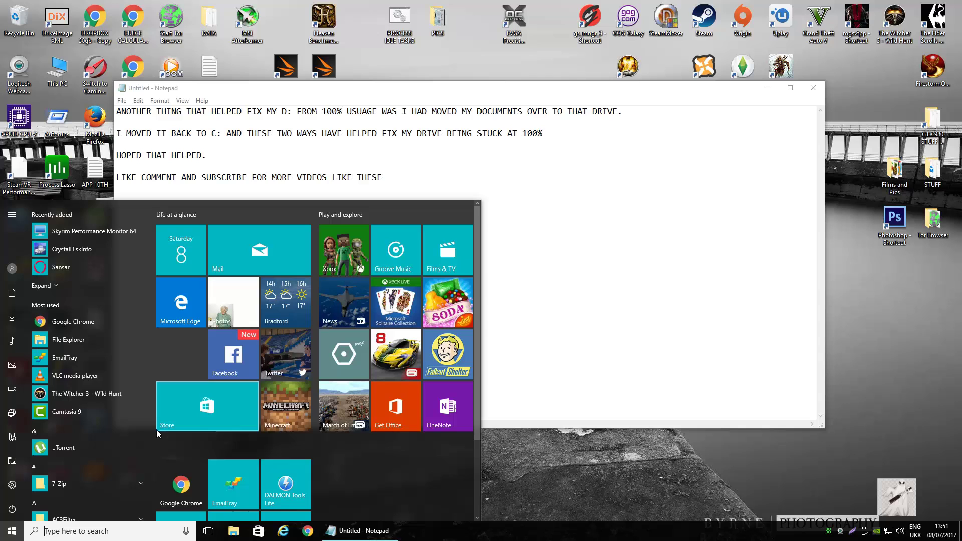
{"action": "left_click", "coordinate": [234, 531]}
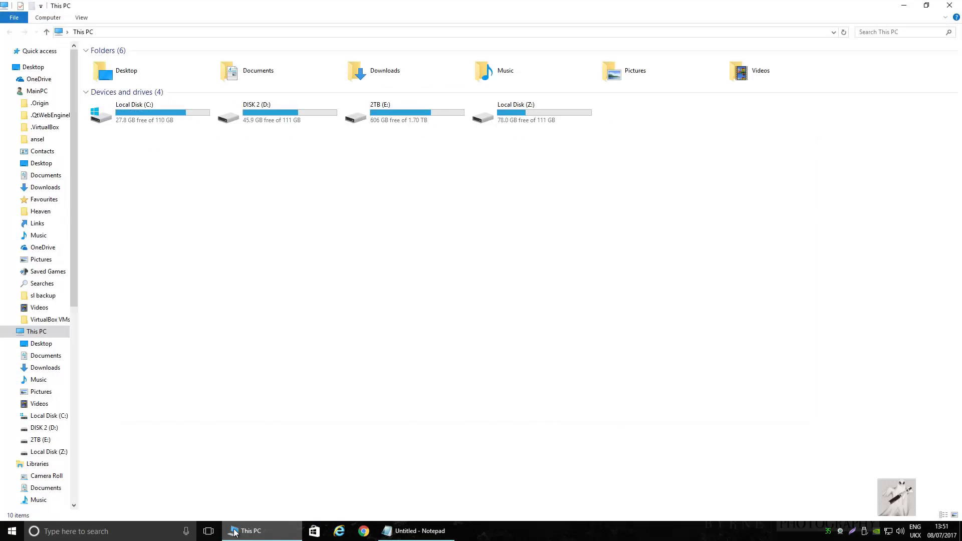
{"action": "left_click", "coordinate": [266, 74]}
{"action": "right_click", "coordinate": [266, 74]}
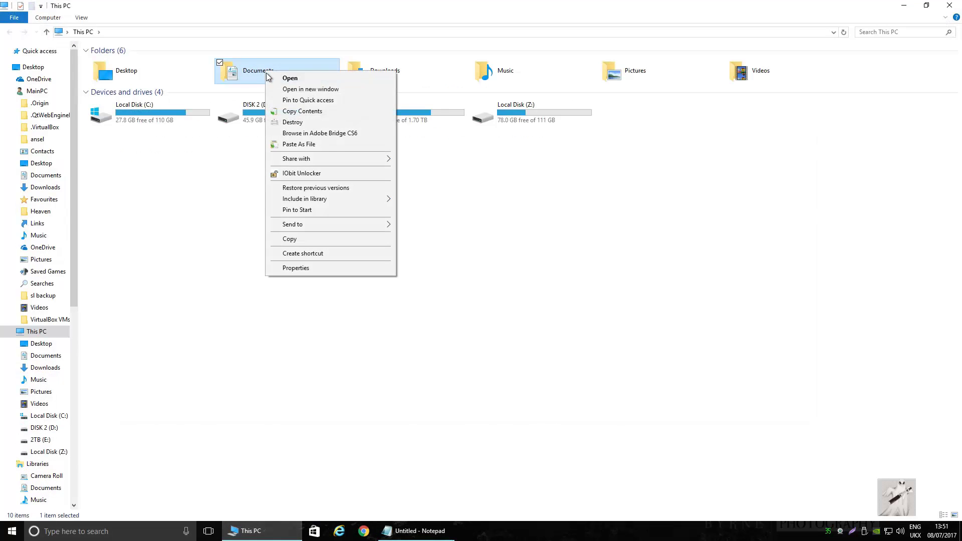
{"action": "left_click", "coordinate": [304, 268]}
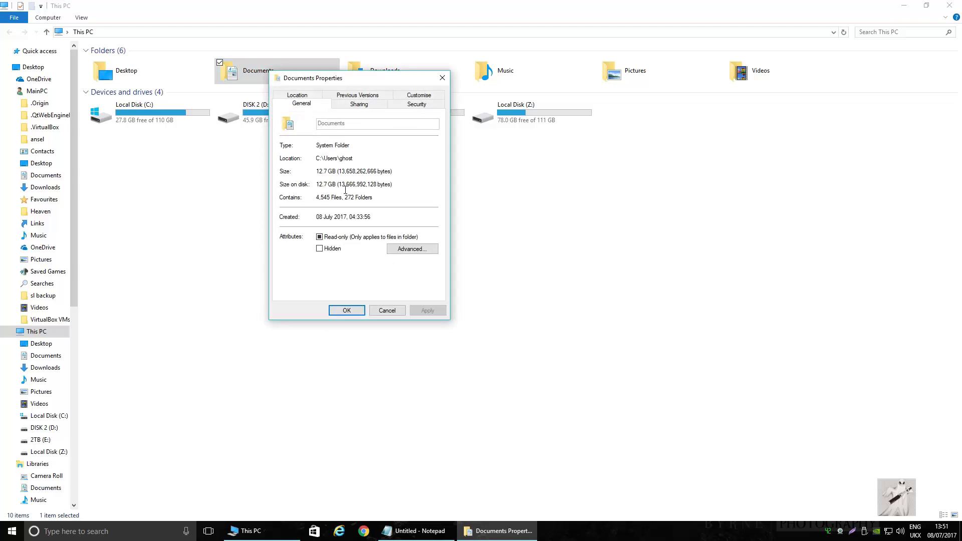
{"action": "left_click", "coordinate": [308, 97]}
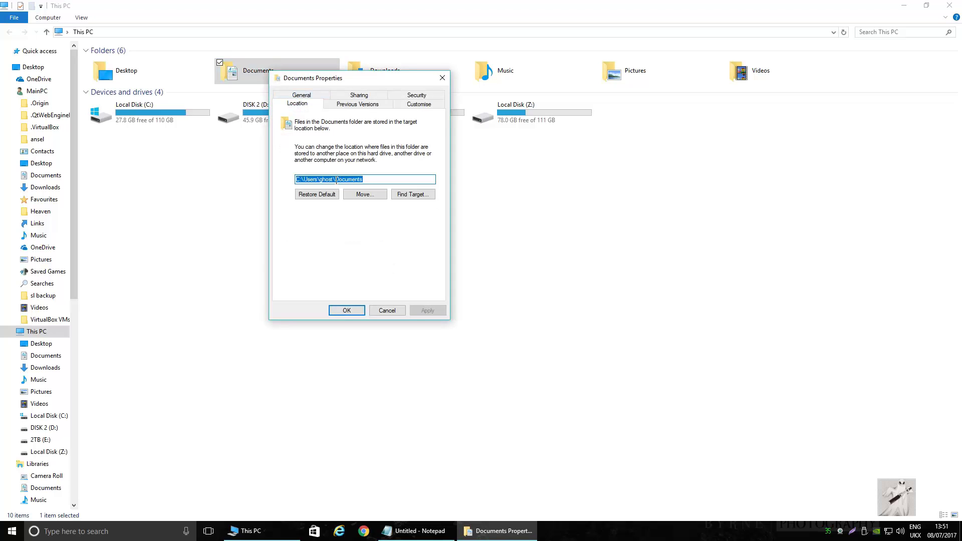
{"action": "left_click", "coordinate": [301, 179]}
{"action": "left_click_drag", "start_coordinate": [374, 181], "coordinate": [288, 180]}
{"action": "left_click", "coordinate": [394, 314]}
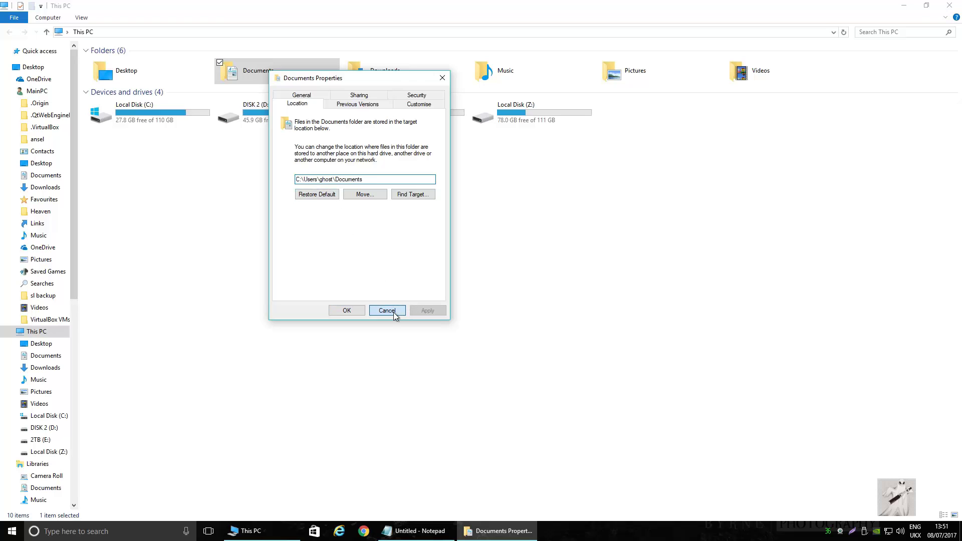